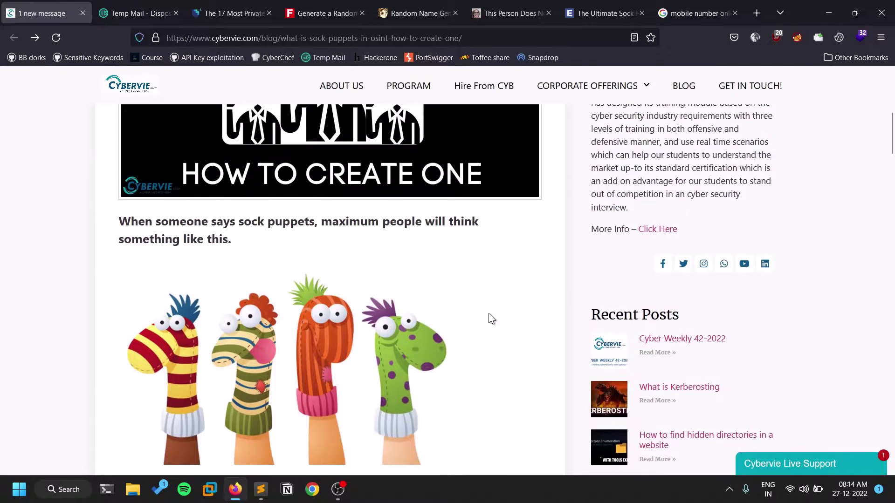
Read the sock puppet article's introduction, its definition section and the overview of what such accounts are used for
{"action": "scroll", "coordinate": [404, 328], "scroll_direction": "down", "scroll_amount": 3}
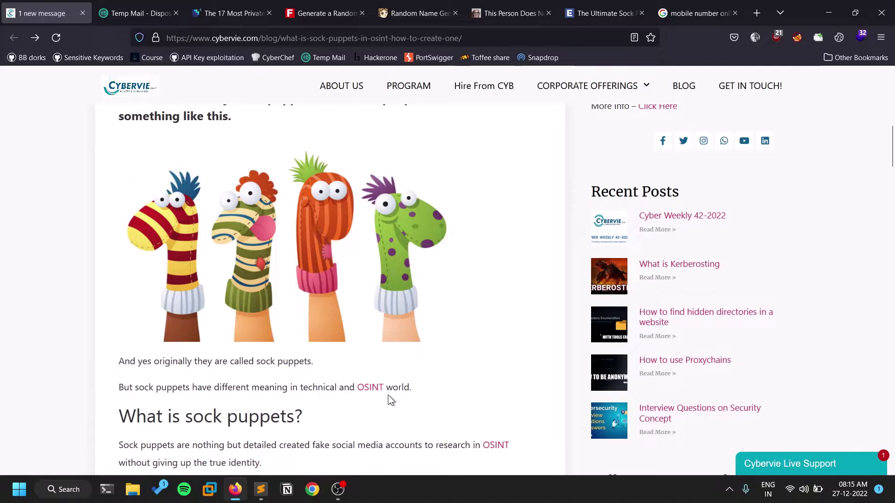
{"action": "scroll", "coordinate": [440, 392], "scroll_direction": "down", "scroll_amount": 4}
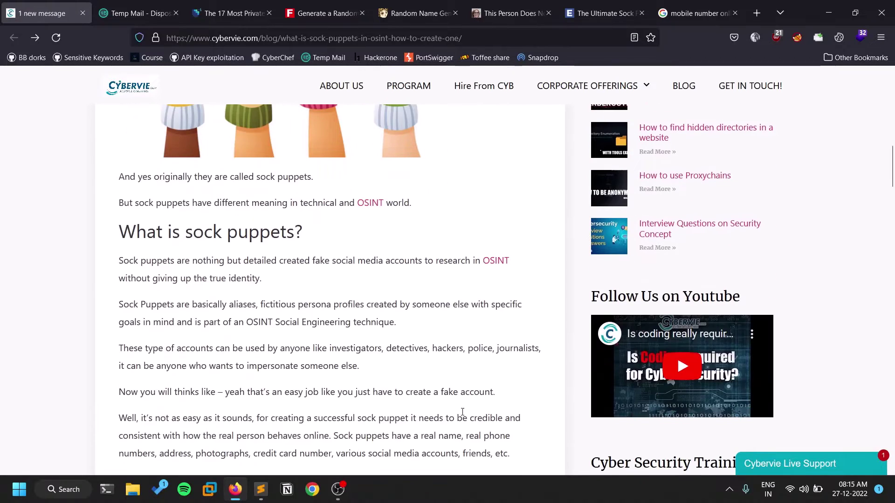
{"action": "scroll", "coordinate": [475, 410], "scroll_direction": "down", "scroll_amount": 5}
{"action": "scroll", "coordinate": [494, 386], "scroll_direction": "up", "scroll_amount": 5}
{"action": "scroll", "coordinate": [243, 395], "scroll_direction": "down", "scroll_amount": 5}
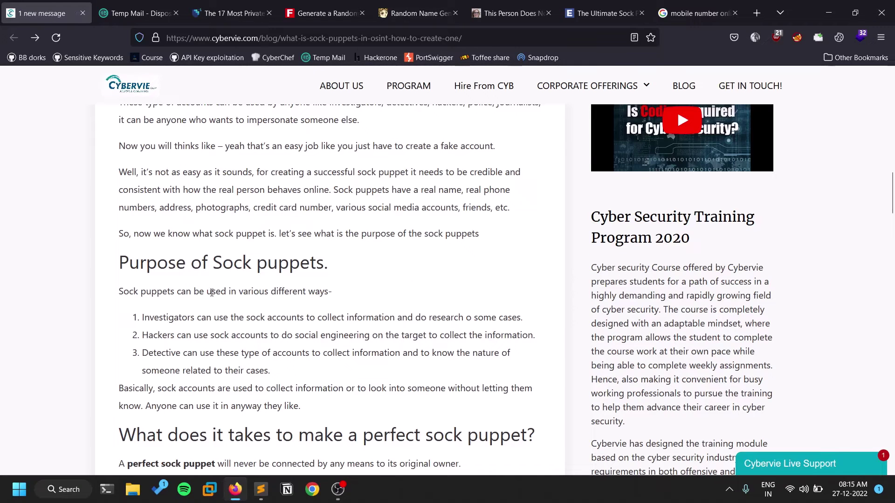
{"action": "scroll", "coordinate": [43, 260], "scroll_direction": "down", "scroll_amount": 1}
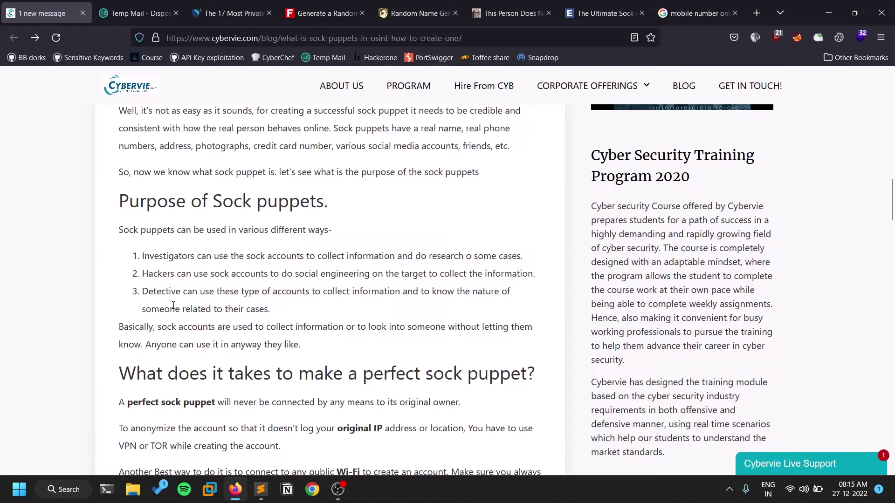
{"action": "scroll", "coordinate": [191, 304], "scroll_direction": "up", "scroll_amount": 4}
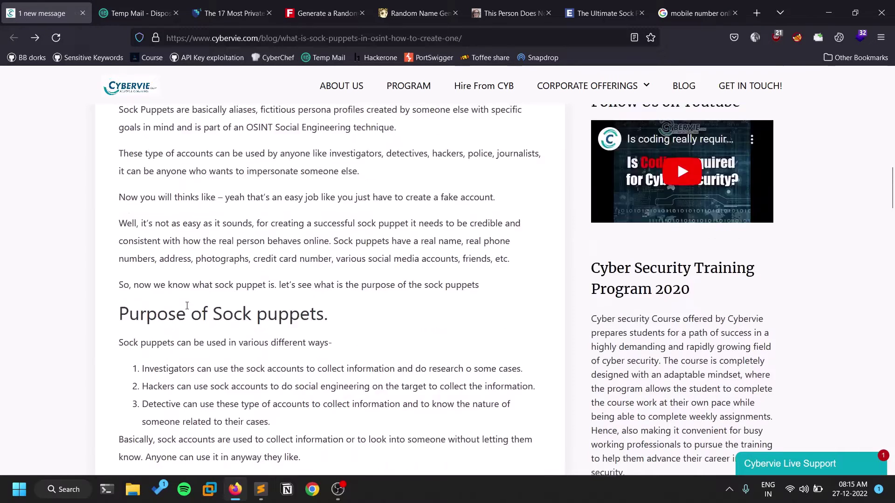
{"action": "scroll", "coordinate": [127, 322], "scroll_direction": "up", "scroll_amount": 4}
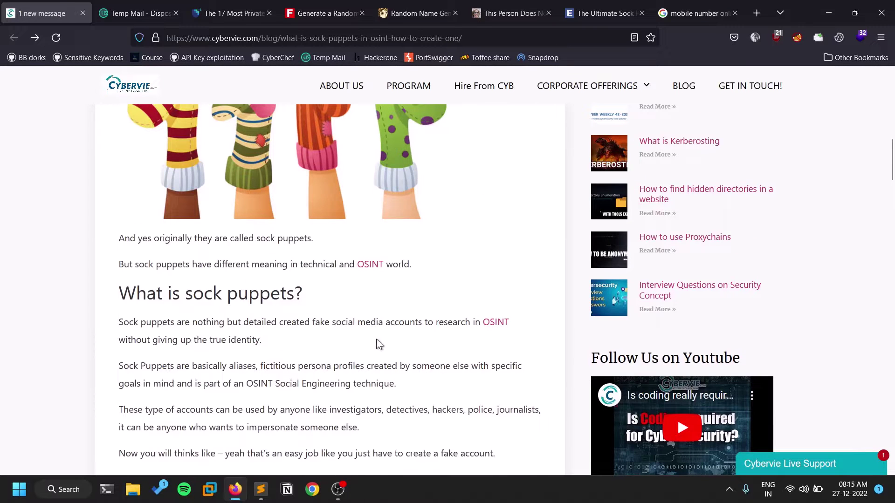
{"action": "scroll", "coordinate": [224, 341], "scroll_direction": "down", "scroll_amount": 1}
{"action": "scroll", "coordinate": [234, 334], "scroll_direction": "down", "scroll_amount": 2}
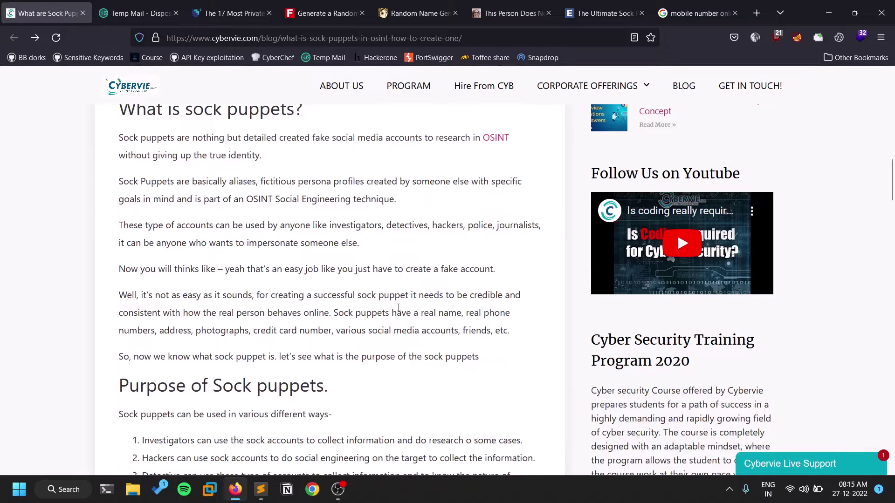
Examine the article's remark about creating a fake account and the listed purposes, highlighting the investigators' use case
{"action": "left_click_drag", "start_coordinate": [406, 270], "coordinate": [498, 272]}
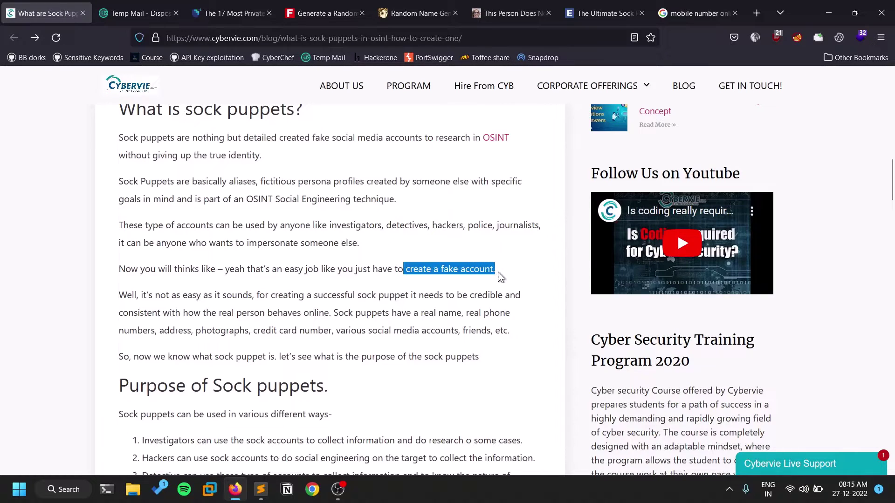
{"action": "left_click", "coordinate": [499, 273]}
{"action": "scroll", "coordinate": [510, 278], "scroll_direction": "down", "scroll_amount": 3}
{"action": "scroll", "coordinate": [510, 278], "scroll_direction": "down", "scroll_amount": 5}
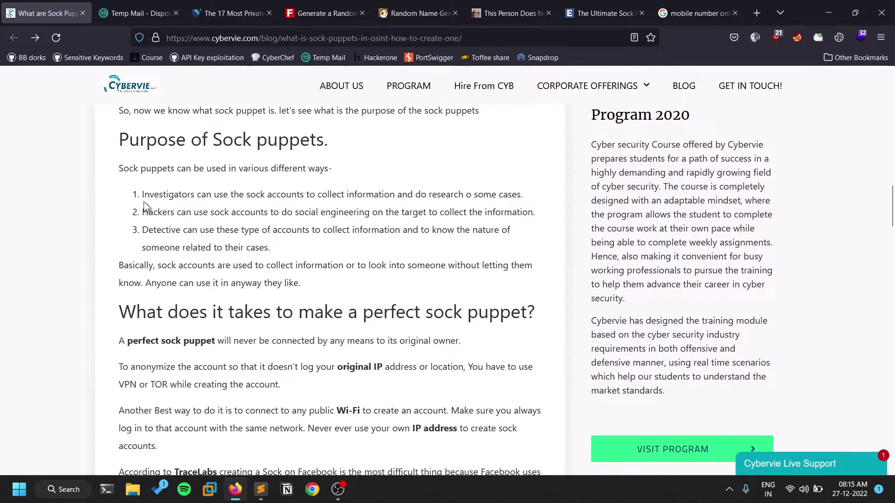
{"action": "left_click_drag", "start_coordinate": [144, 200], "coordinate": [486, 200]}
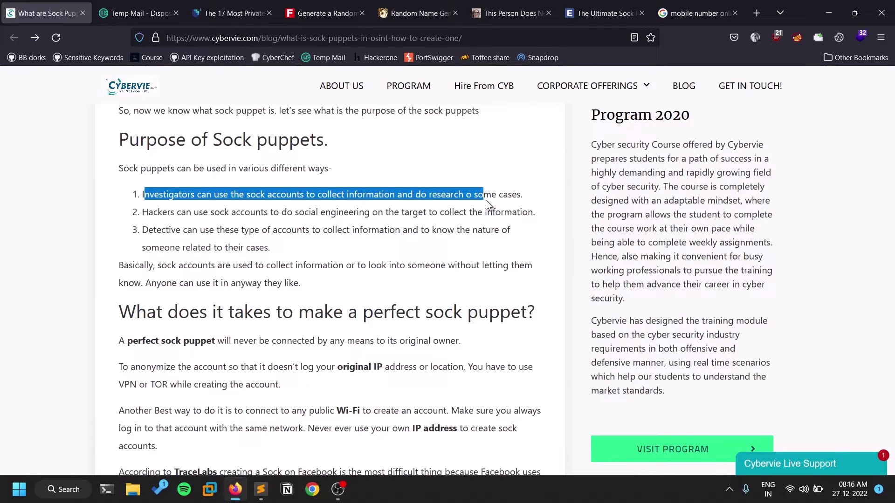
{"action": "scroll", "coordinate": [533, 191], "scroll_direction": "down", "scroll_amount": 3}
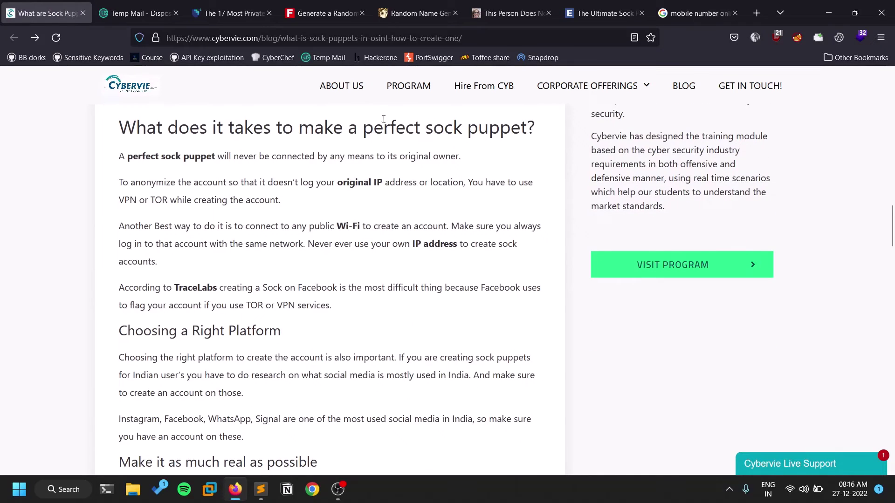
Switch to Sublime Text and add "1. use a different network" below the Sock Puppets heading, separated by a blank line
{"action": "left_click", "coordinate": [261, 489]}
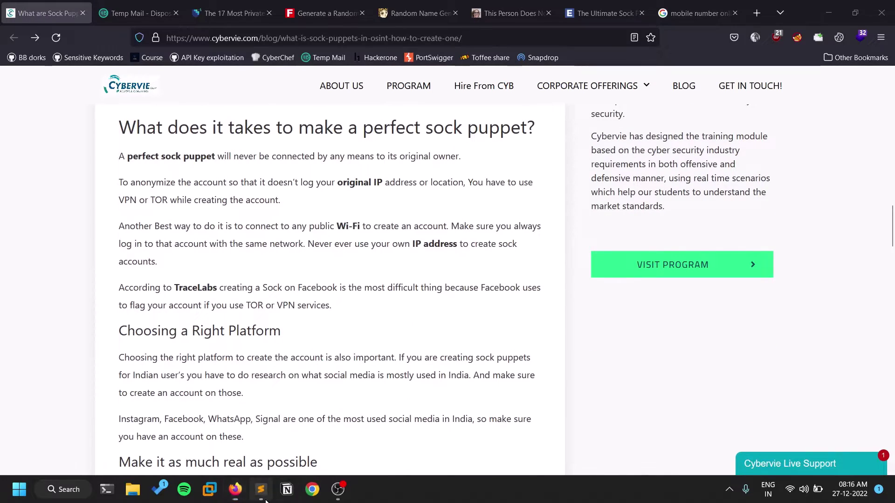
{"action": "key", "text": "Return"}
{"action": "key", "text": "Return"}
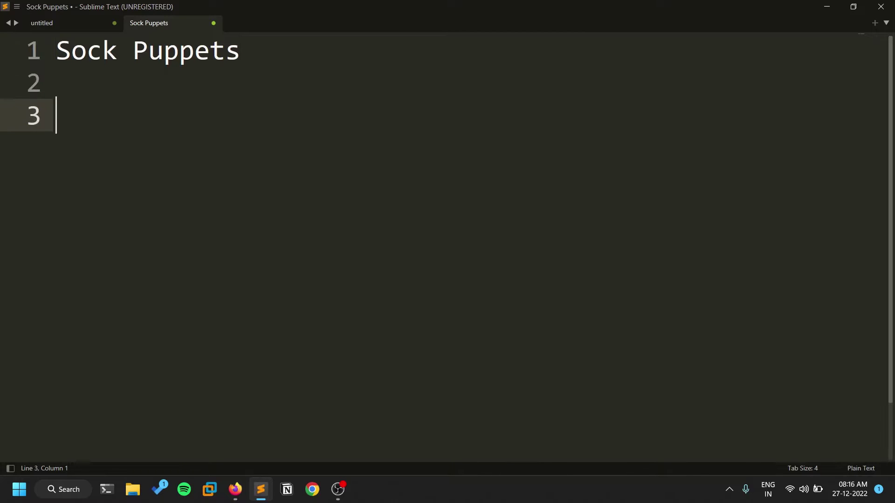
{"action": "type", "text": "1. use a dirr"}
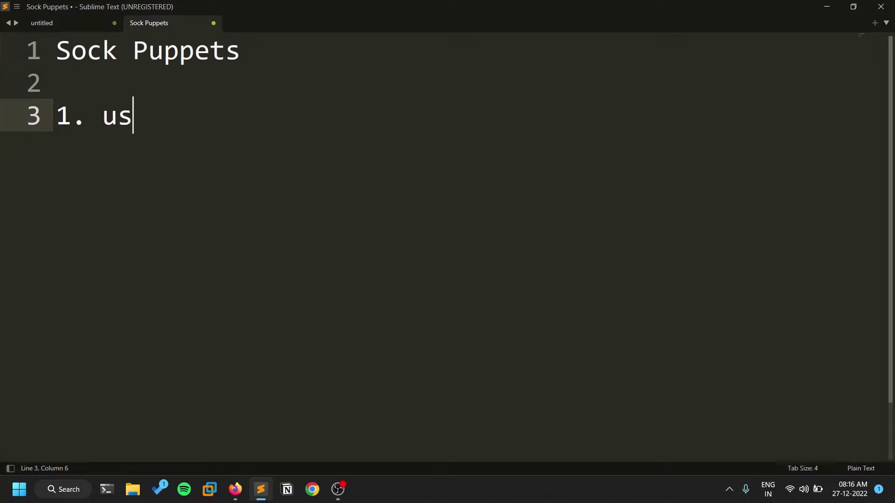
{"action": "key", "text": "BackSpace"}
{"action": "key", "text": "BackSpace"}
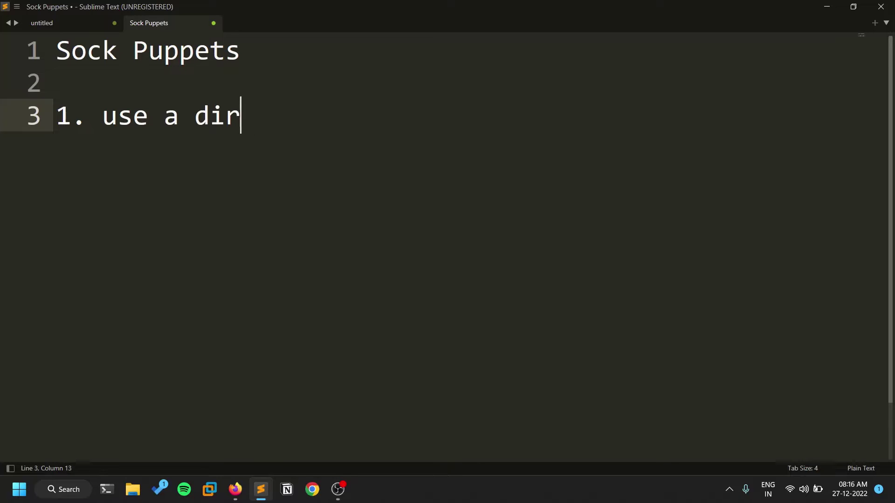
{"action": "type", "text": "fferent network"}
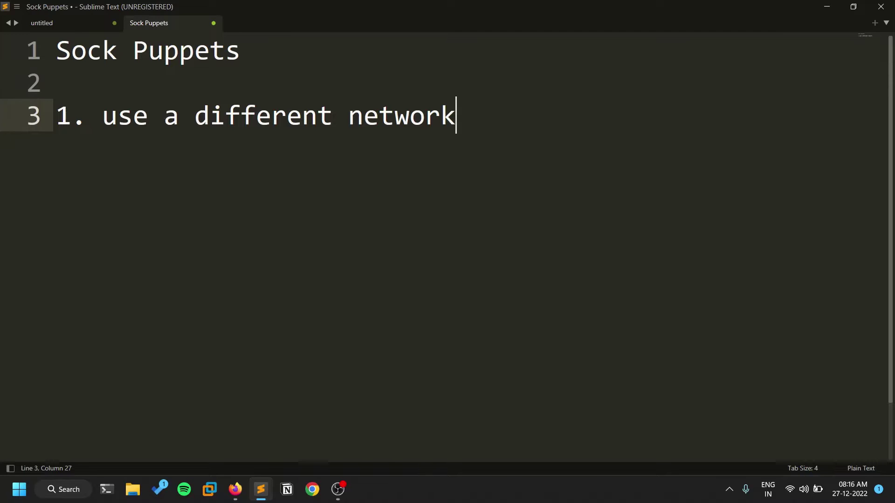
Add the line "use public wifi or vpn or tor" beneath the first point, separated by a blank line
{"action": "key", "text": "Return"}
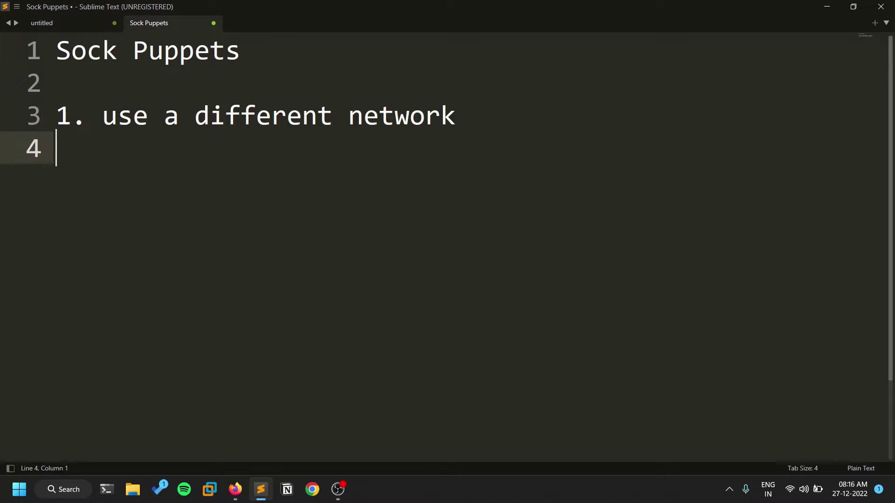
{"action": "key", "text": "Return"}
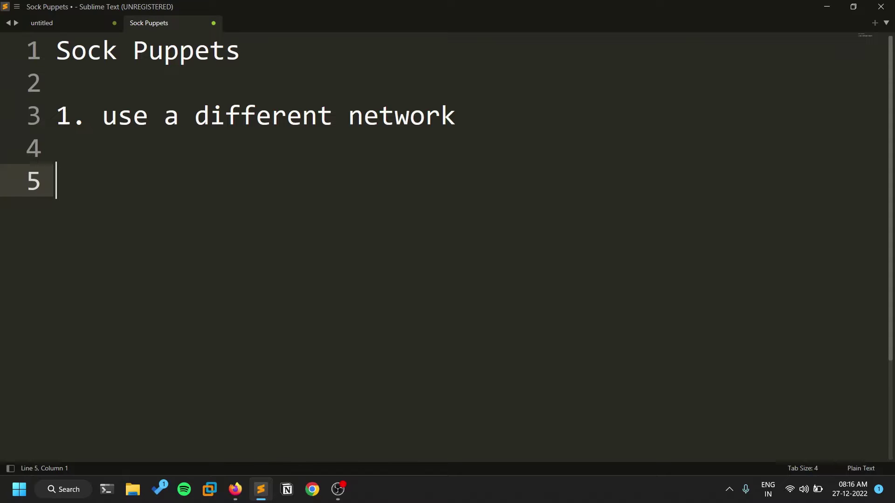
{"action": "type", "text": "use"}
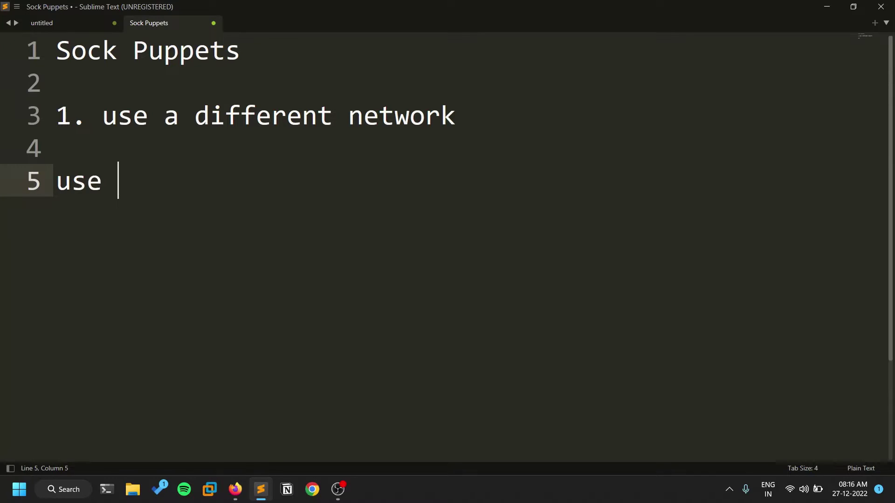
{"action": "type", "text": " public "}
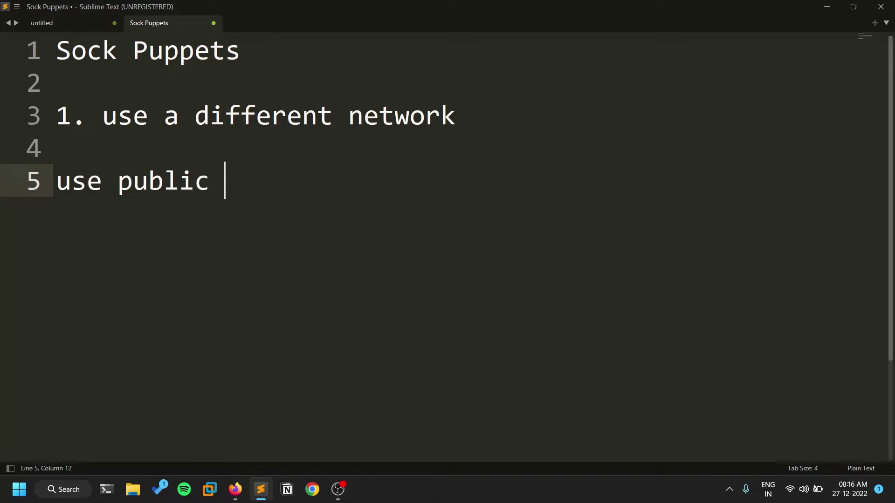
{"action": "type", "text": "wifi or "}
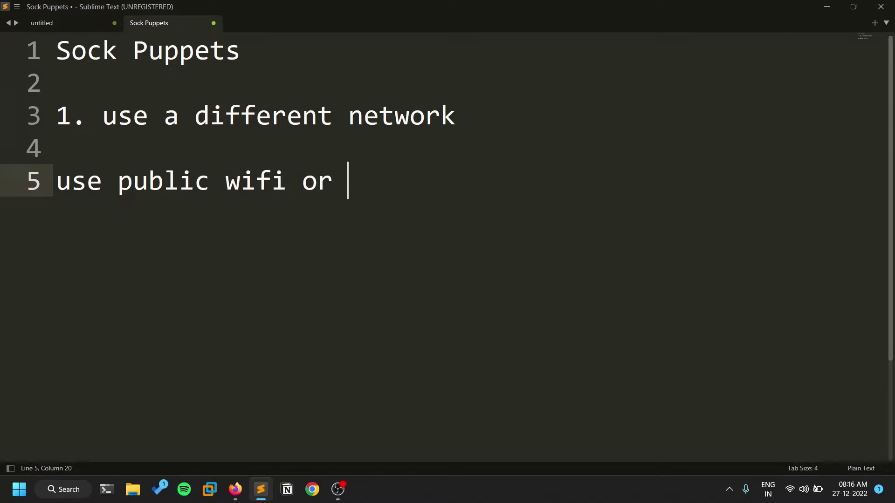
{"action": "type", "text": "vpn "}
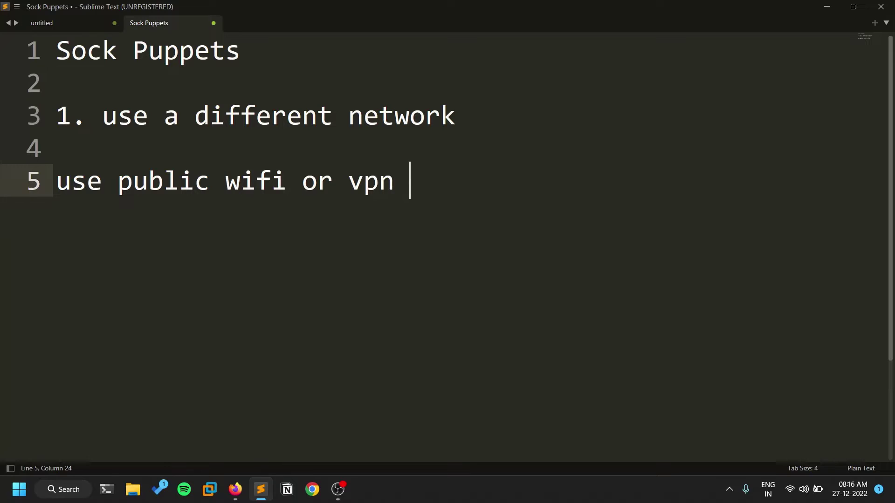
{"action": "type", "text": "or tor"}
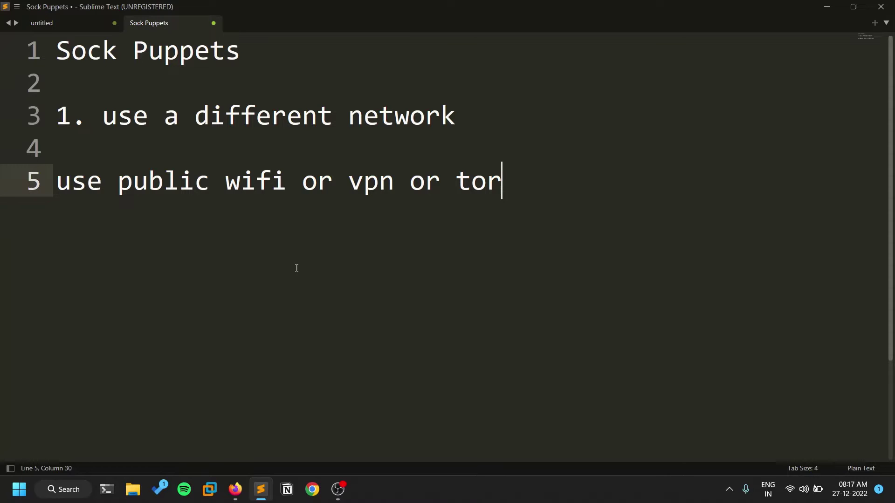
{"action": "double_click", "coordinate": [465, 186]}
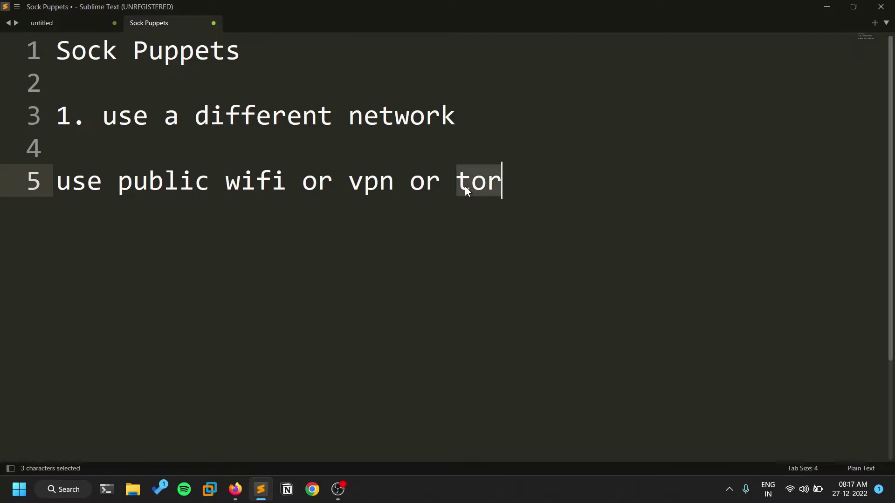
{"action": "left_click", "coordinate": [522, 181]}
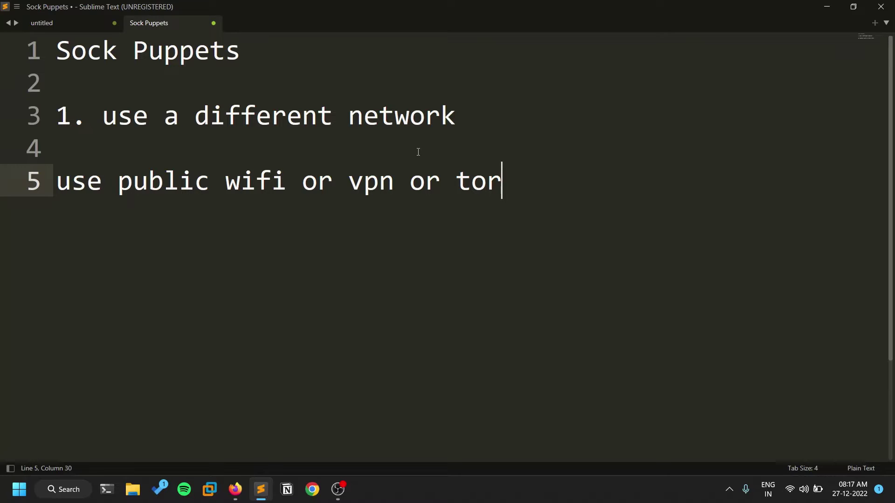
Add a second point reading "2. never link original acc with sock puppet", separated by a blank line
{"action": "key", "text": "Return"}
{"action": "key", "text": "Return"}
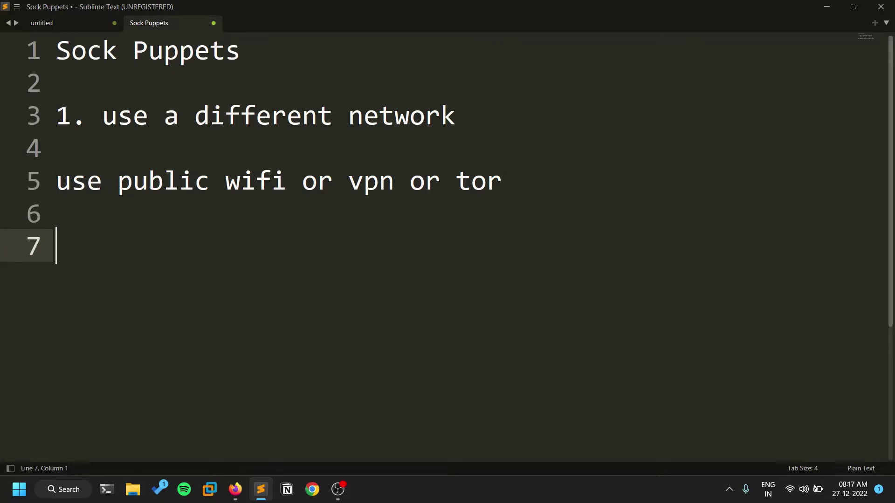
{"action": "left_click", "coordinate": [235, 495]}
{"action": "left_click", "coordinate": [236, 497]}
{"action": "type", "text": "2. nev"}
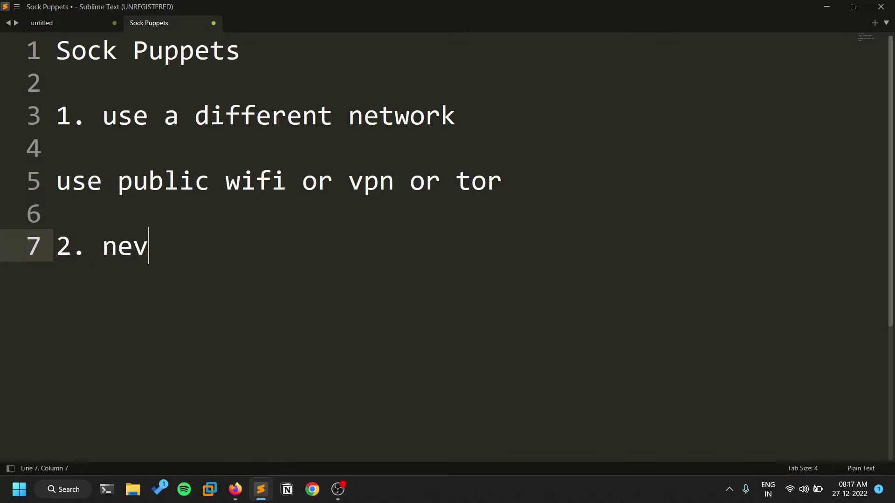
{"action": "type", "text": "er link o"}
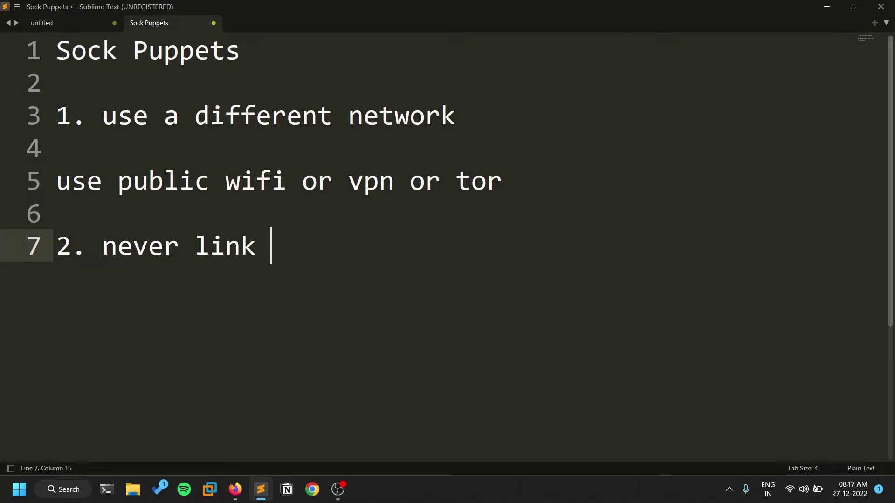
{"action": "key", "text": "BackSpace"}
{"action": "key", "text": "BackSpace"}
{"action": "type", "text": "original acc "}
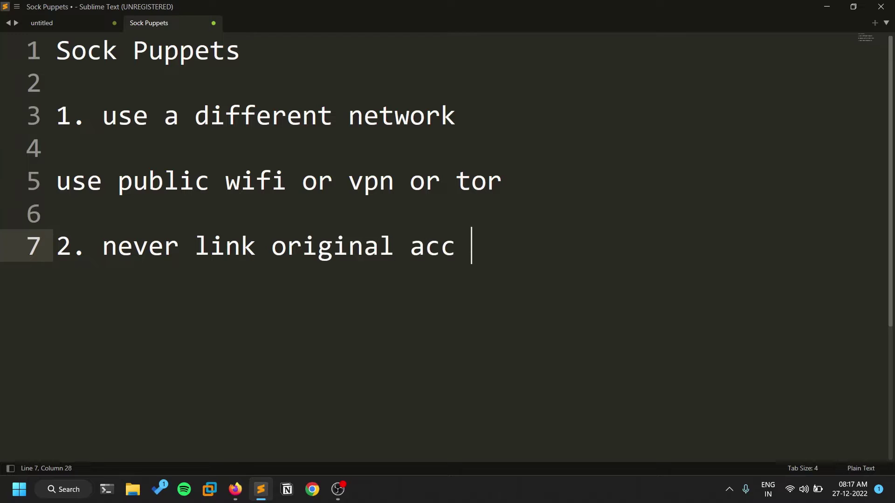
{"action": "type", "text": "with sock "}
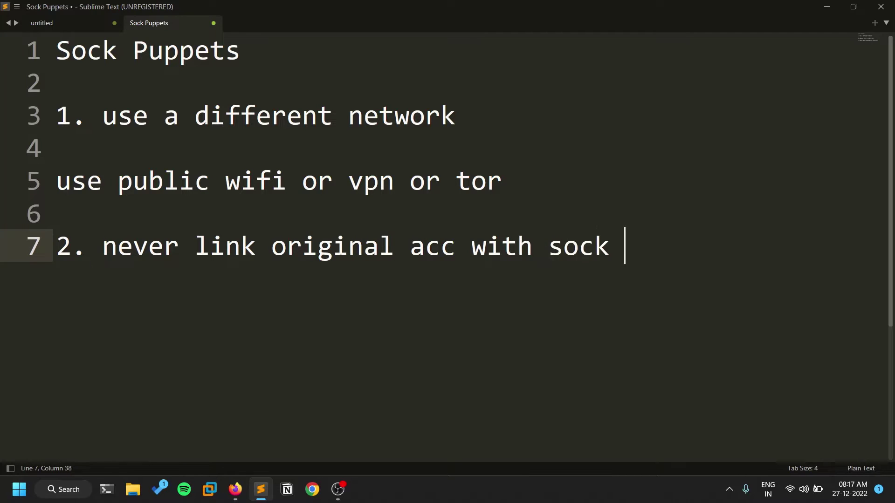
{"action": "type", "text": "puppet"}
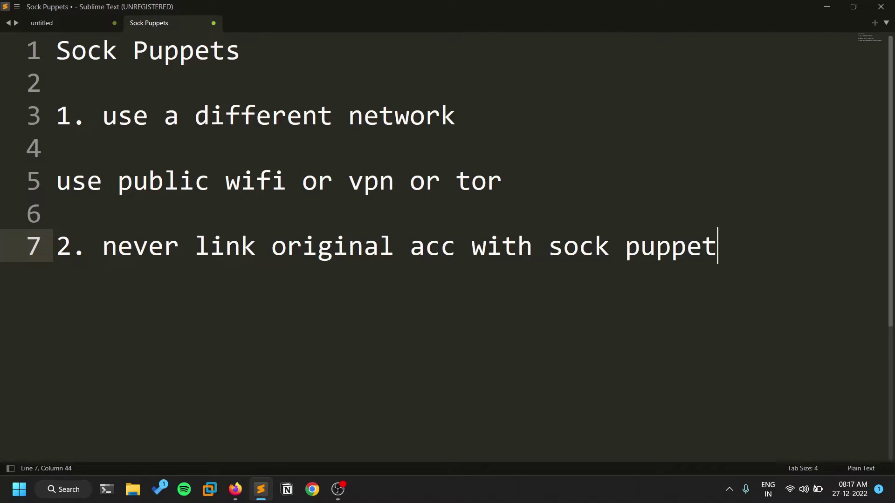
Switch to Firefox and review the article's sections on making the account look real and creating a sock account
{"action": "key", "text": "alt+Tab"}
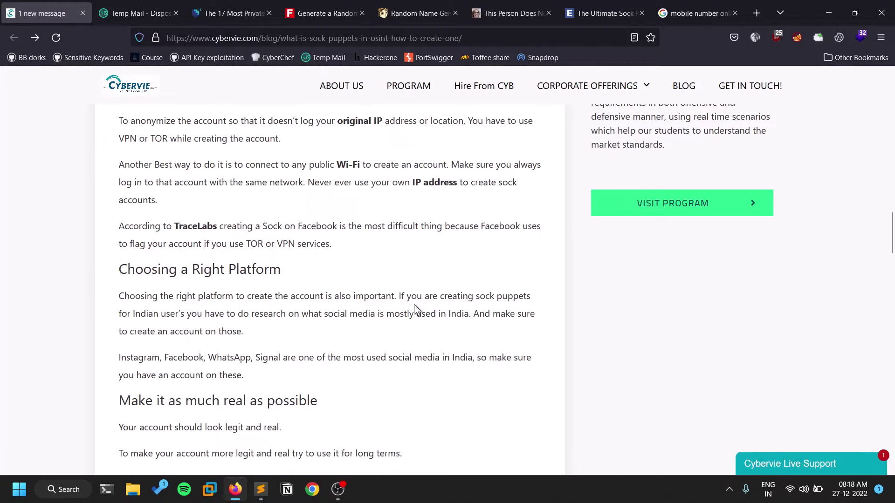
{"action": "scroll", "coordinate": [362, 228], "scroll_direction": "down", "scroll_amount": 4}
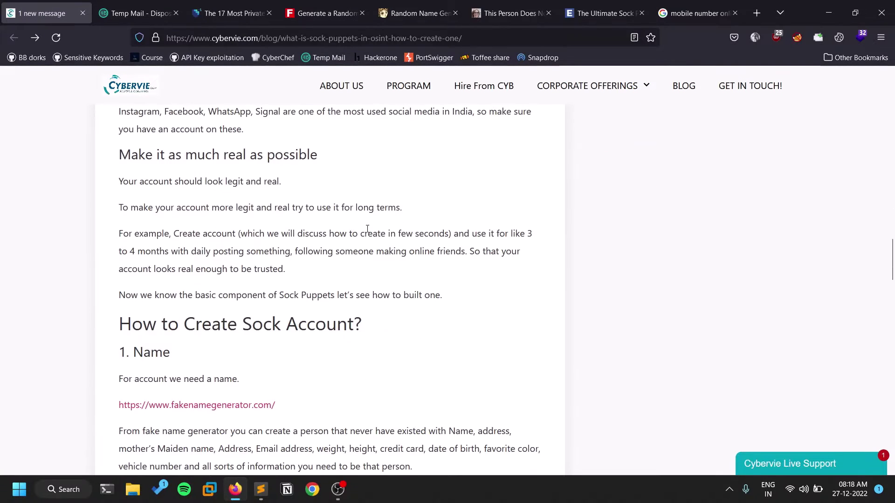
{"action": "scroll", "coordinate": [367, 229], "scroll_direction": "down", "scroll_amount": 2}
{"action": "scroll", "coordinate": [366, 229], "scroll_direction": "down", "scroll_amount": 2}
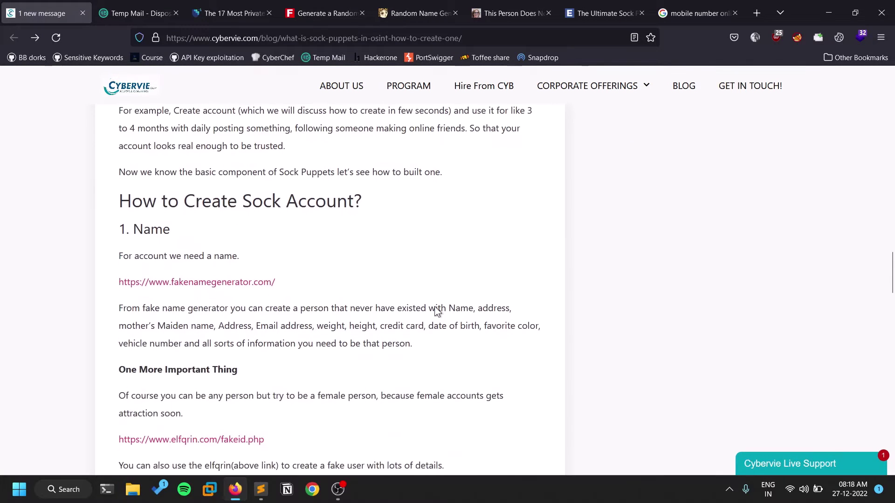
{"action": "scroll", "coordinate": [369, 219], "scroll_direction": "up", "scroll_amount": 4}
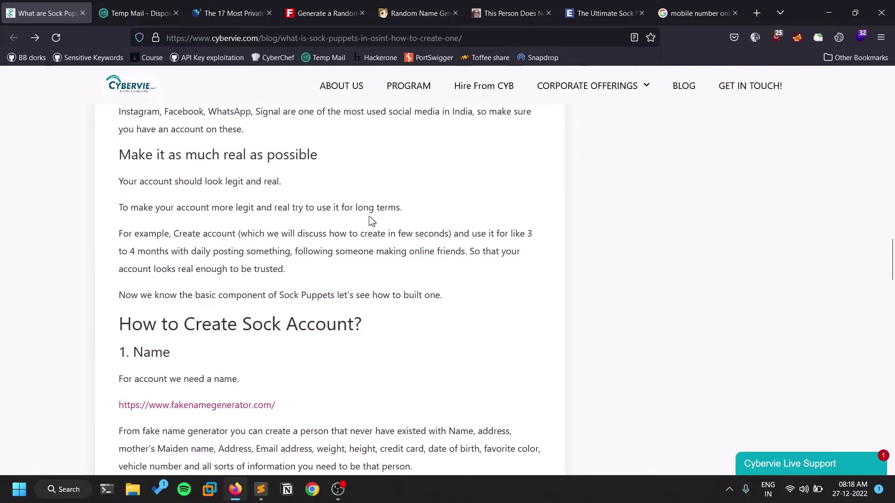
Highlight the article's sentence leading into how to build a sock puppet, and clear the selection
{"action": "triple_click", "coordinate": [479, 295]}
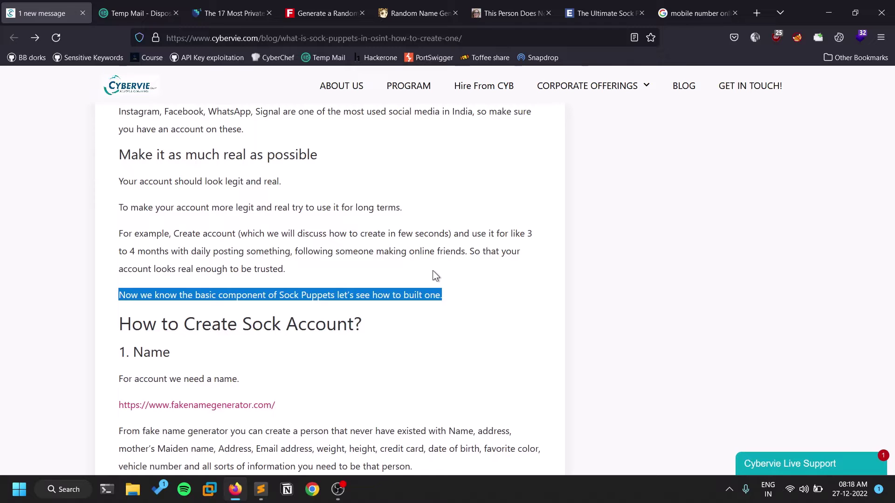
{"action": "scroll", "coordinate": [441, 270], "scroll_direction": "down", "scroll_amount": 1}
{"action": "left_click", "coordinate": [422, 234]}
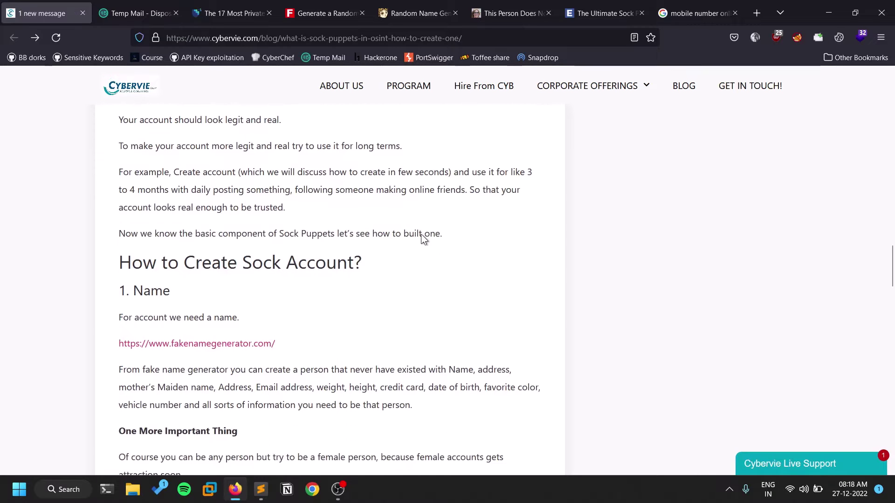
Check the Temp Mail page and review VPNOverview's list of the 17 best secure email providers
{"action": "left_click", "coordinate": [136, 13]}
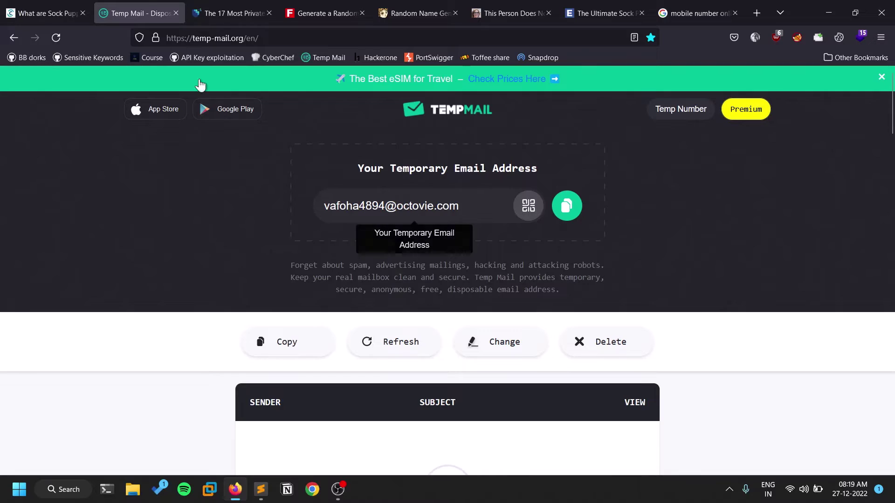
{"action": "left_click", "coordinate": [205, 14]}
{"action": "scroll", "coordinate": [244, 251], "scroll_direction": "up", "scroll_amount": 6}
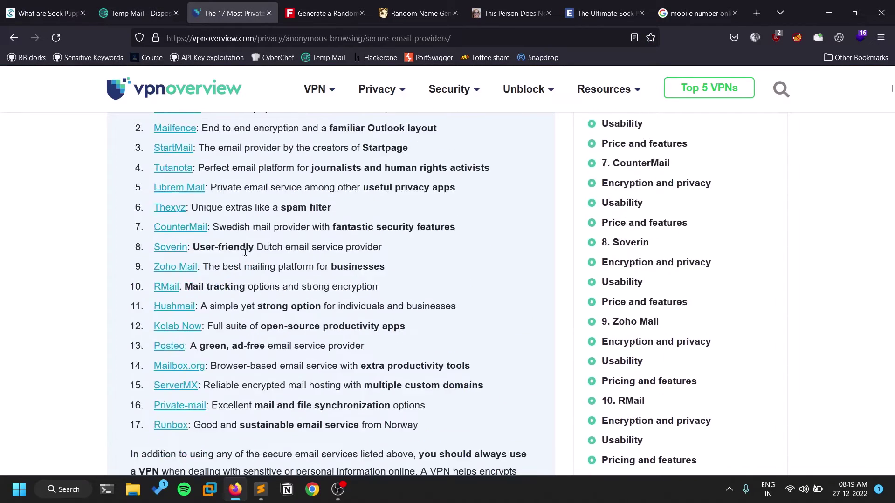
{"action": "scroll", "coordinate": [244, 251], "scroll_direction": "up", "scroll_amount": 6}
{"action": "scroll", "coordinate": [274, 404], "scroll_direction": "down", "scroll_amount": 2}
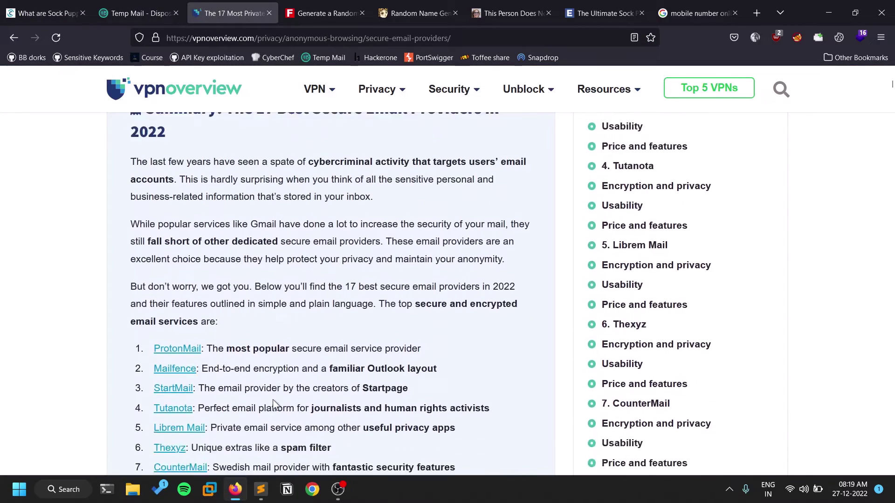
{"action": "scroll", "coordinate": [275, 403], "scroll_direction": "down", "scroll_amount": 1}
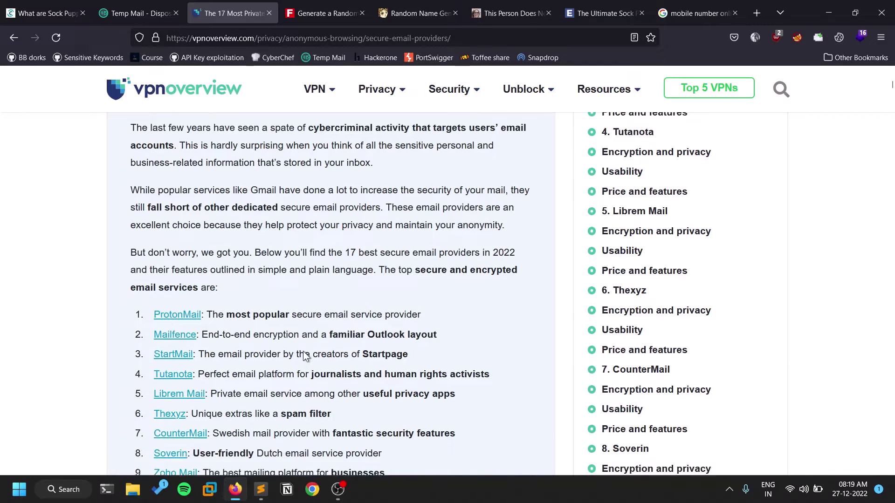
{"action": "scroll", "coordinate": [240, 206], "scroll_direction": "down", "scroll_amount": 1}
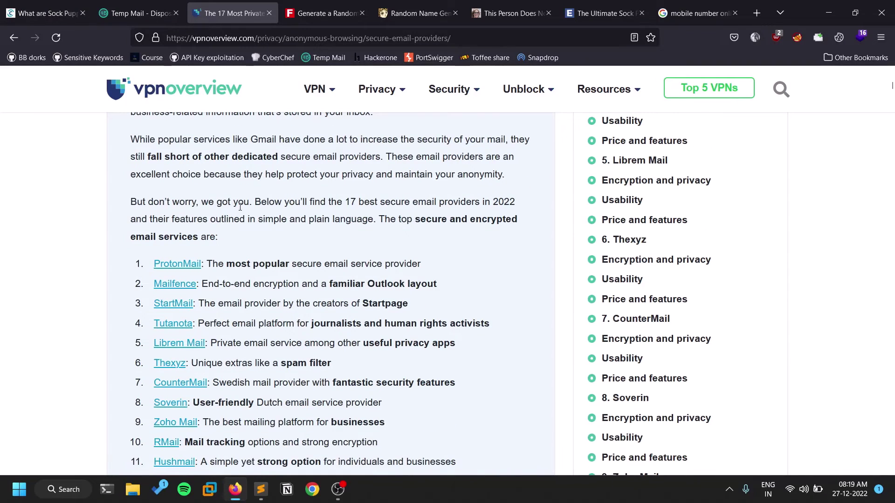
{"action": "scroll", "coordinate": [240, 206], "scroll_direction": "down", "scroll_amount": 1}
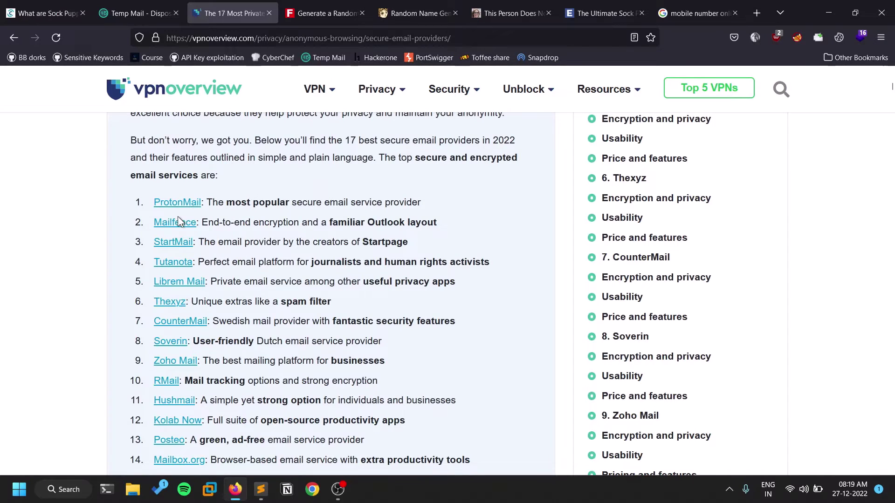
{"action": "scroll", "coordinate": [206, 334], "scroll_direction": "down", "scroll_amount": 1}
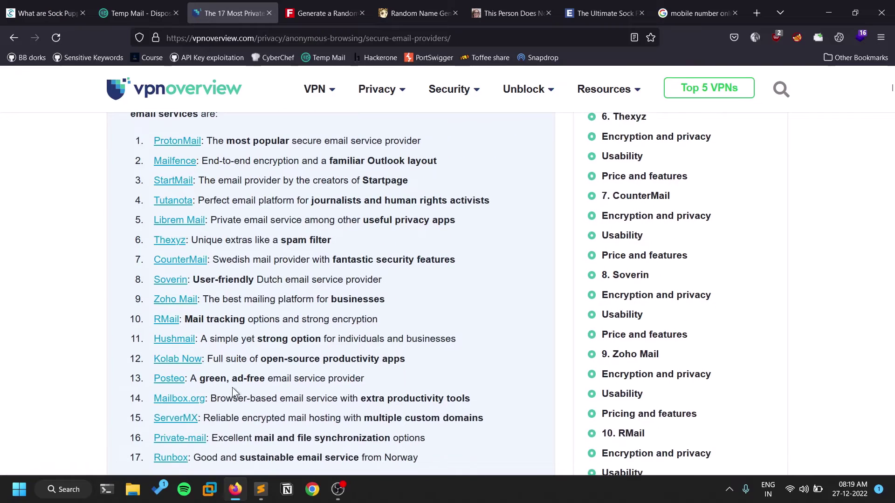
{"action": "scroll", "coordinate": [232, 387], "scroll_direction": "down", "scroll_amount": 1}
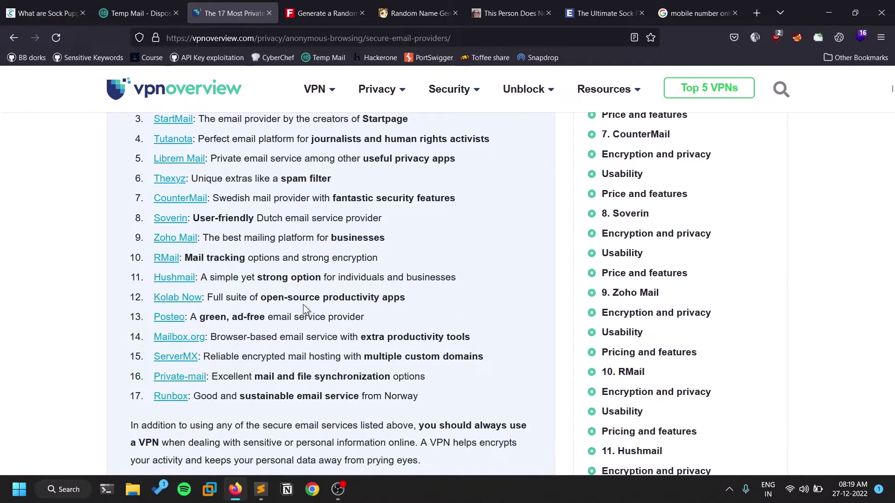
{"action": "scroll", "coordinate": [326, 311], "scroll_direction": "up", "scroll_amount": 1}
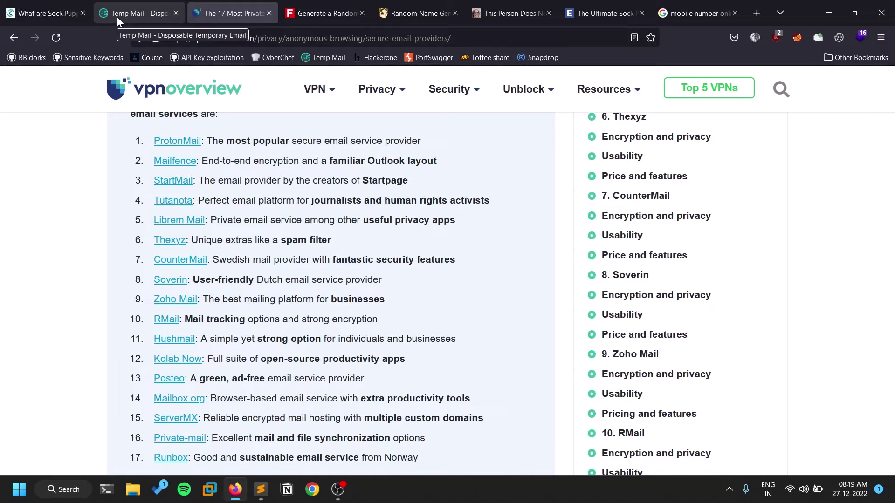
Show the Google results for "mobile number online" and return to the Temp Mail page
{"action": "left_click", "coordinate": [709, 1]}
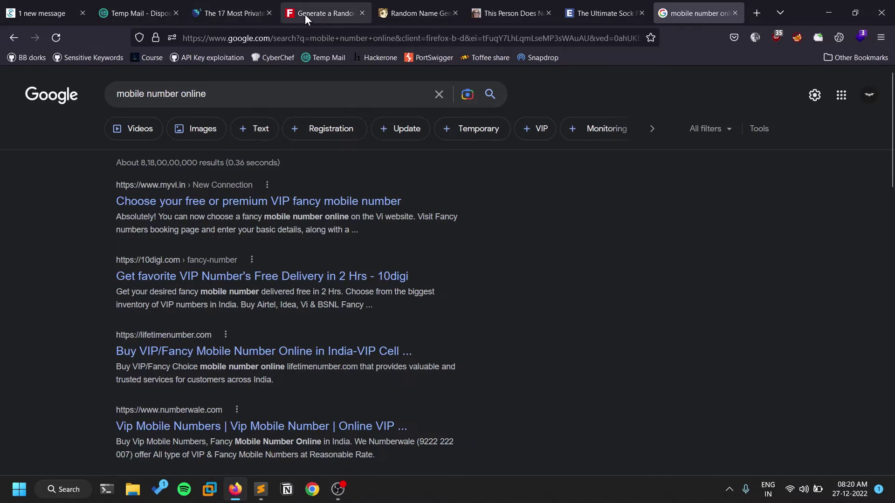
{"action": "left_click", "coordinate": [170, 6]}
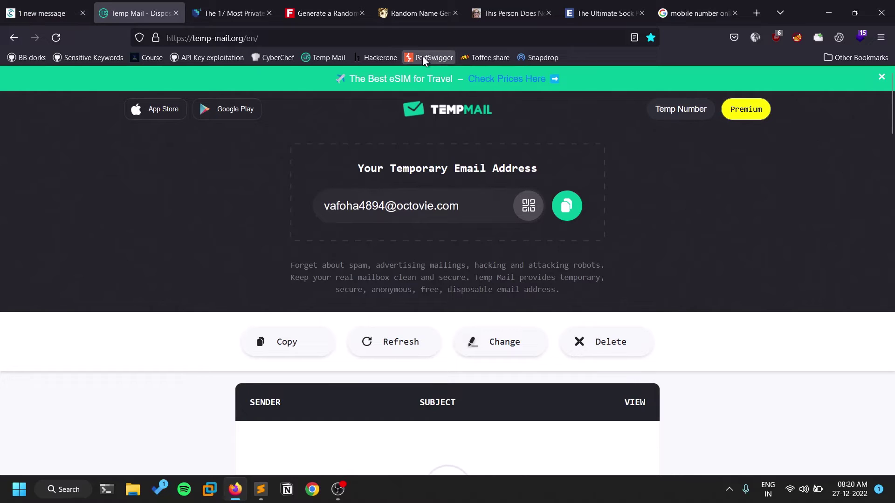
Go to Fake Name Generator and set the gender to Male and the name set to Japanese
{"action": "left_click", "coordinate": [329, 21]}
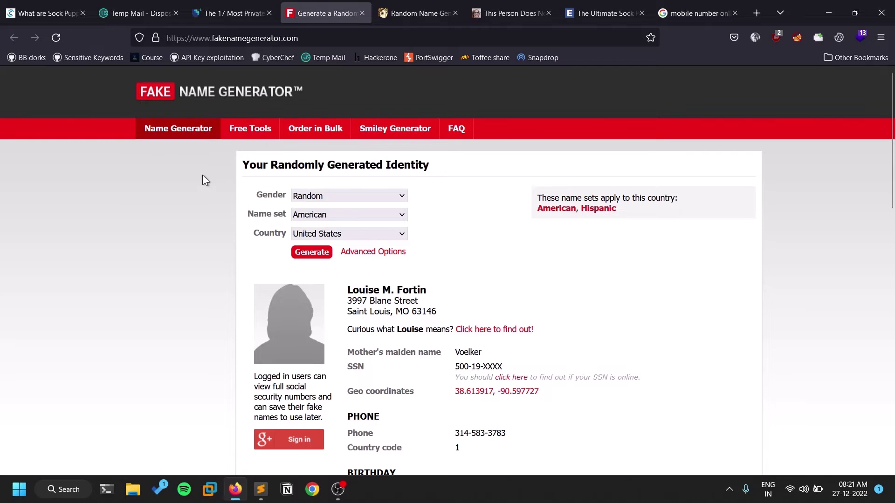
{"action": "scroll", "coordinate": [518, 207], "scroll_direction": "down", "scroll_amount": 1}
{"action": "left_click", "coordinate": [380, 134]}
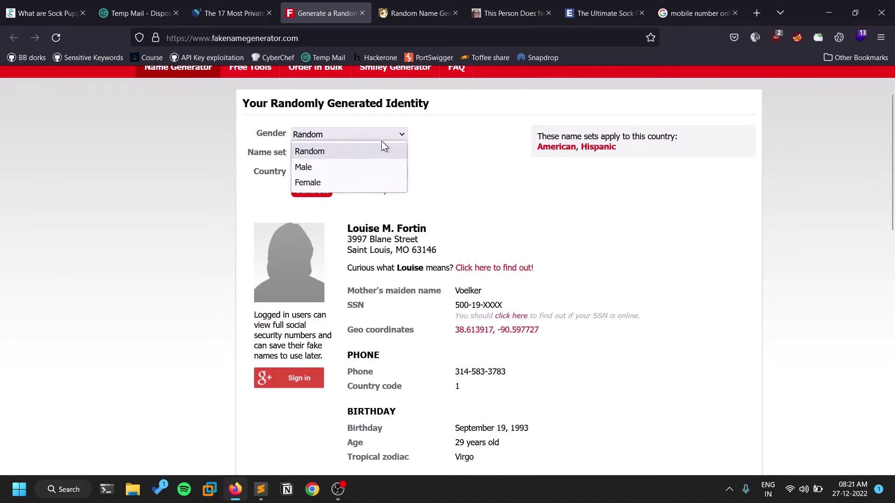
{"action": "left_click", "coordinate": [370, 166]}
{"action": "left_click", "coordinate": [386, 154]}
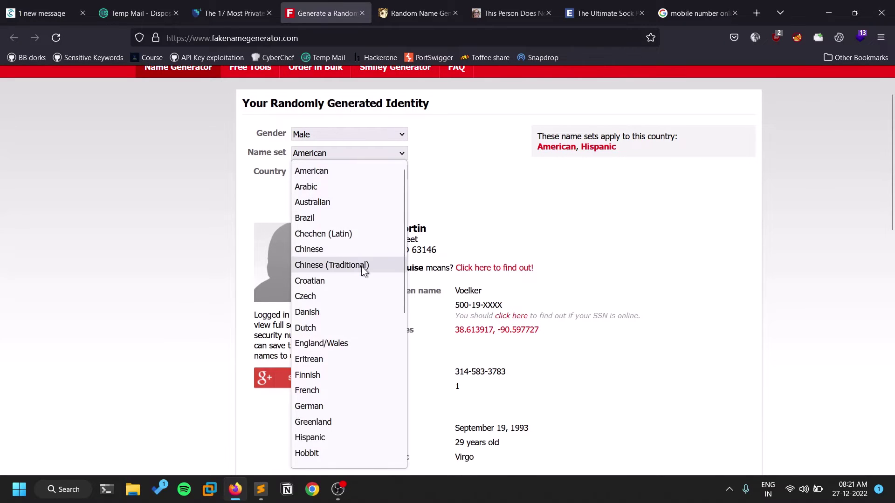
{"action": "scroll", "coordinate": [363, 270], "scroll_direction": "down", "scroll_amount": 5}
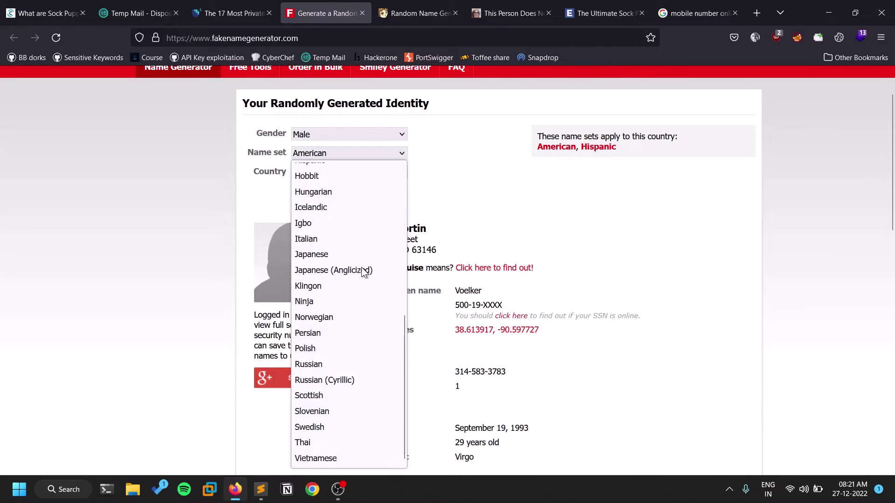
{"action": "left_click", "coordinate": [340, 253]}
Look through the available countries, keep United States, and generate an identity with the Japanese name set
{"action": "left_click", "coordinate": [371, 174]}
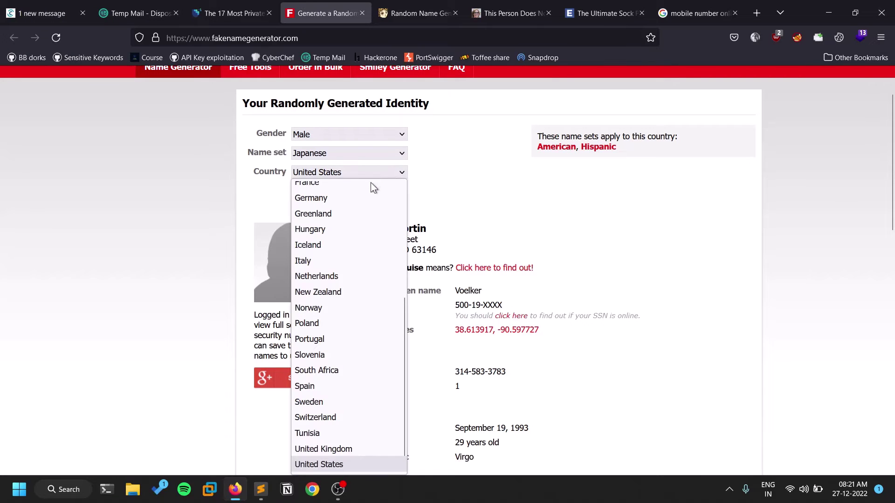
{"action": "scroll", "coordinate": [351, 242], "scroll_direction": "down", "scroll_amount": 1}
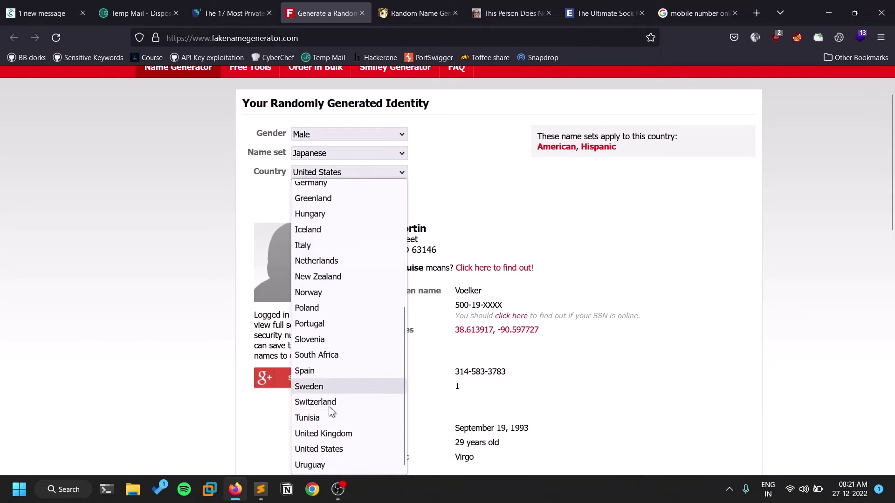
{"action": "scroll", "coordinate": [349, 389], "scroll_direction": "up", "scroll_amount": 4}
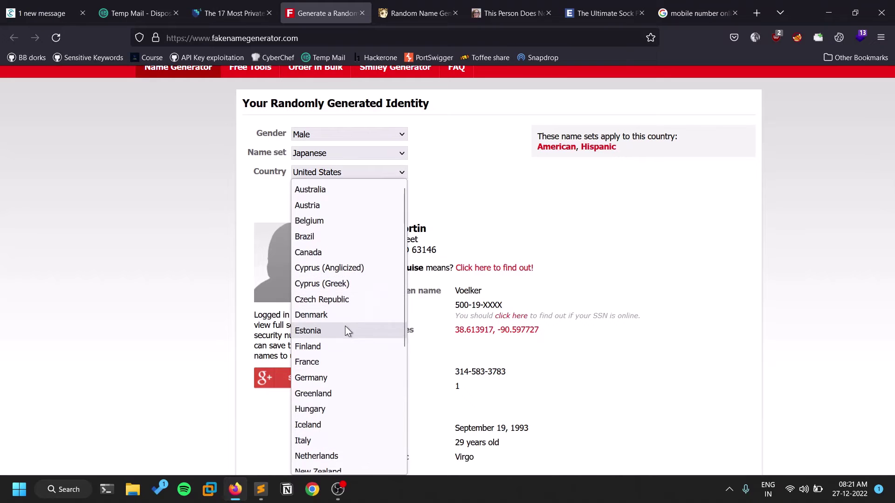
{"action": "scroll", "coordinate": [345, 328], "scroll_direction": "down", "scroll_amount": 2}
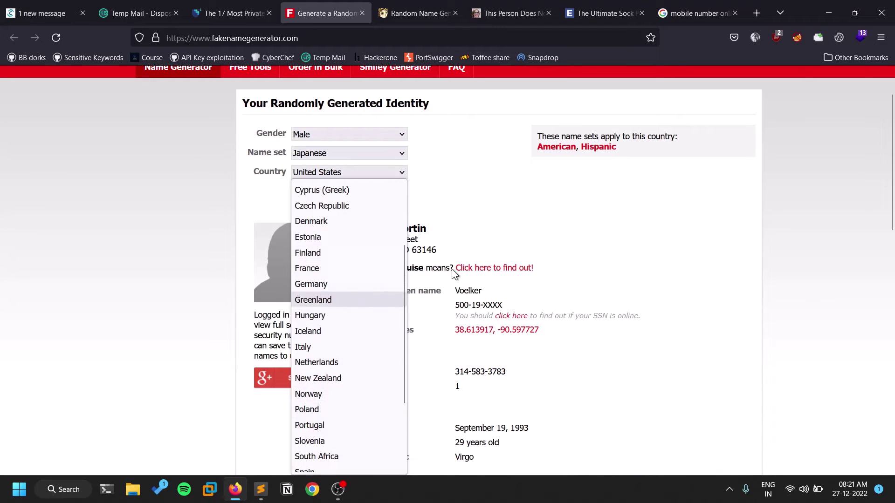
{"action": "left_click", "coordinate": [443, 194]}
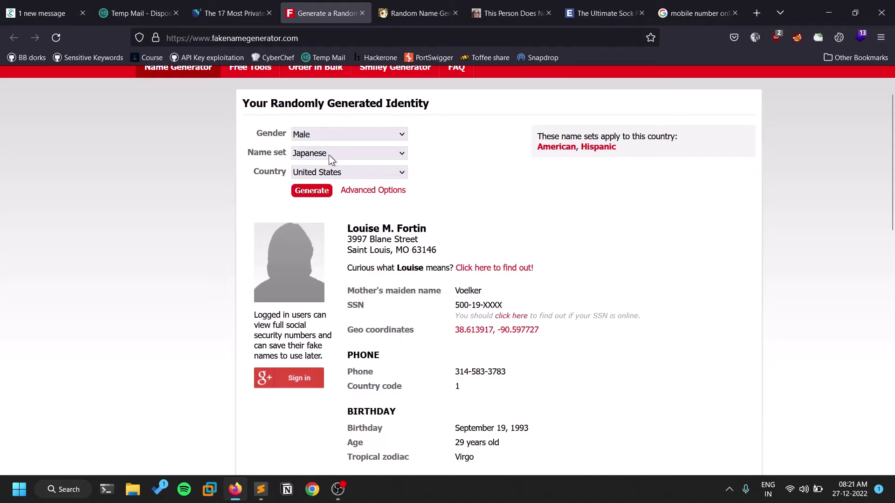
{"action": "left_click", "coordinate": [323, 196]}
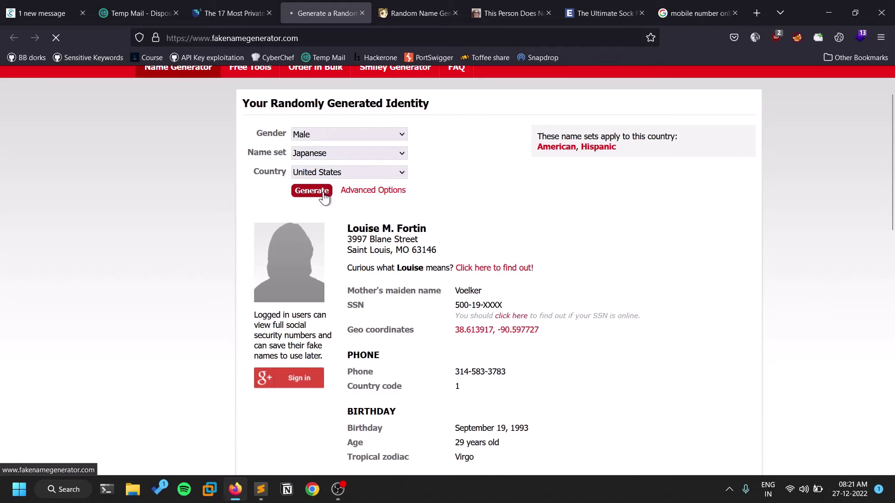
Change the name set to American and generate a new male identity for the United States
{"action": "scroll", "coordinate": [563, 227], "scroll_direction": "down", "scroll_amount": 3}
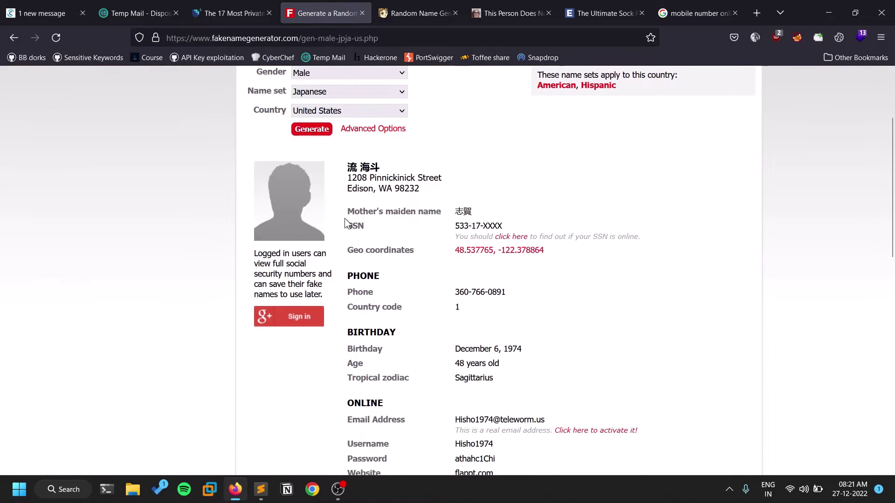
{"action": "scroll", "coordinate": [510, 163], "scroll_direction": "up", "scroll_amount": 2}
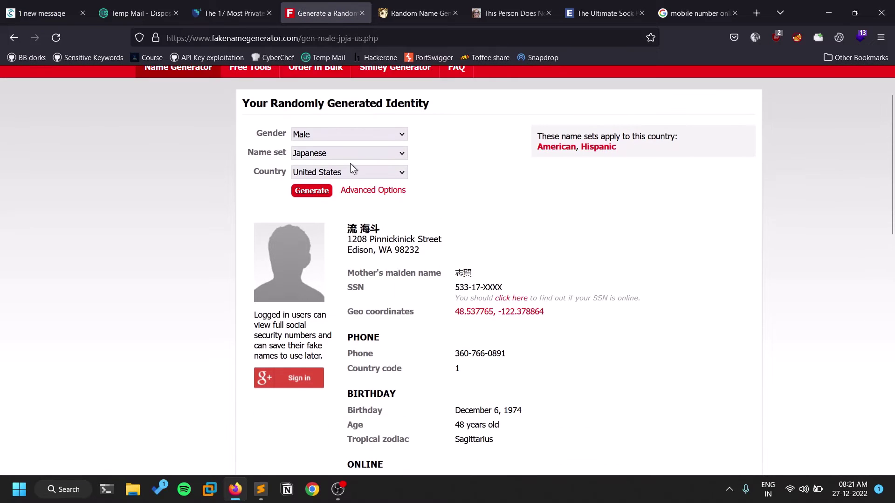
{"action": "left_click", "coordinate": [401, 153]}
{"action": "scroll", "coordinate": [369, 198], "scroll_direction": "up", "scroll_amount": 2}
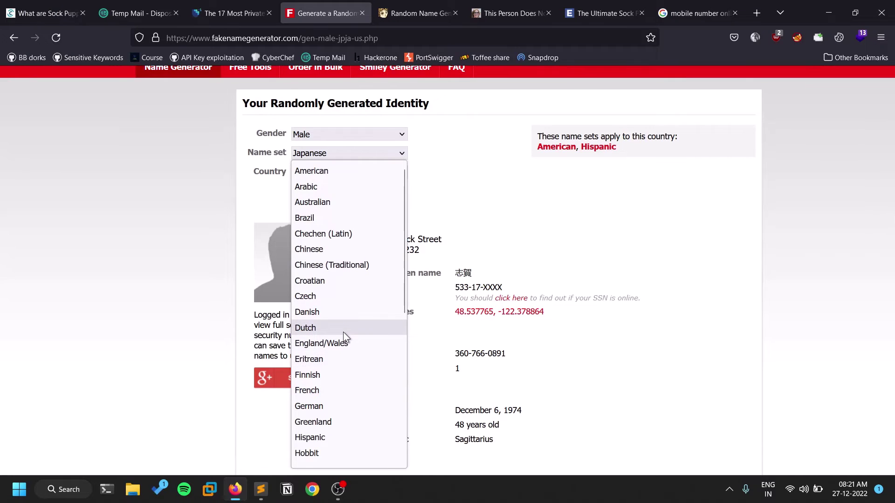
{"action": "scroll", "coordinate": [349, 331], "scroll_direction": "down", "scroll_amount": 3}
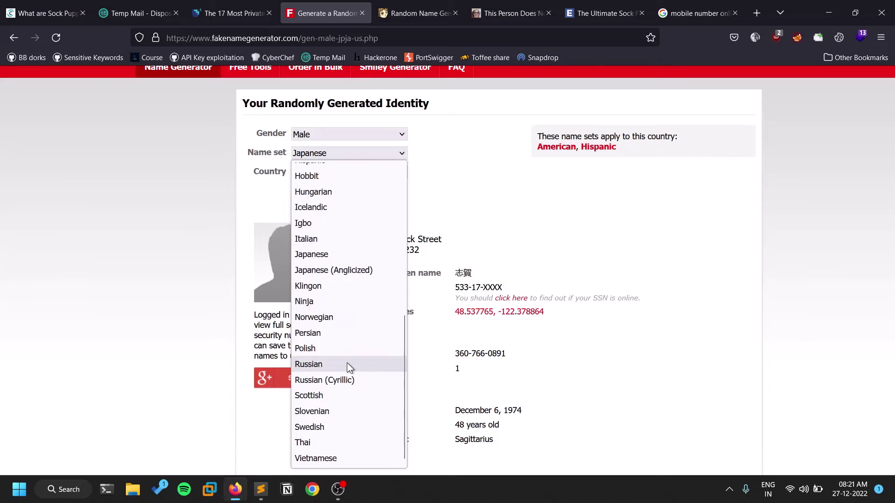
{"action": "scroll", "coordinate": [346, 363], "scroll_direction": "up", "scroll_amount": 7}
{"action": "left_click", "coordinate": [350, 172]}
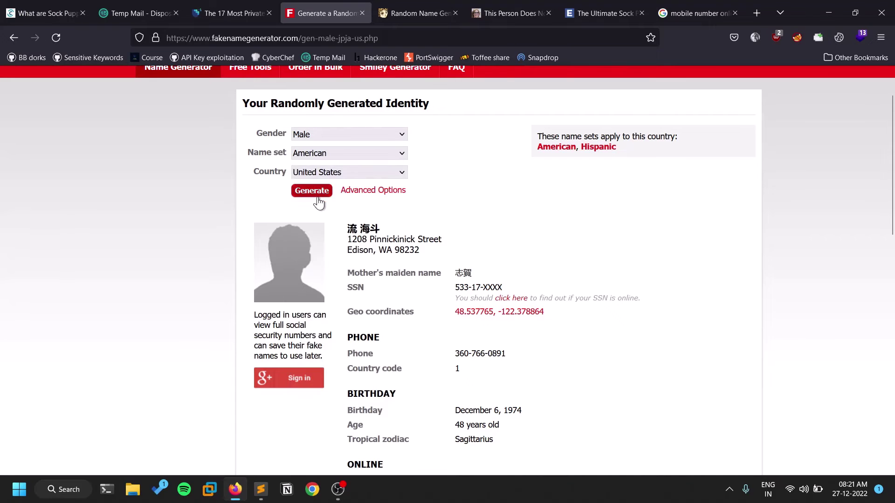
{"action": "left_click", "coordinate": [313, 192]}
Examine the generated identity's name, phone, birthday, online and finance details, and highlight the email address's username part
{"action": "scroll", "coordinate": [640, 320], "scroll_direction": "down", "scroll_amount": 1}
{"action": "scroll", "coordinate": [640, 319], "scroll_direction": "down", "scroll_amount": 5}
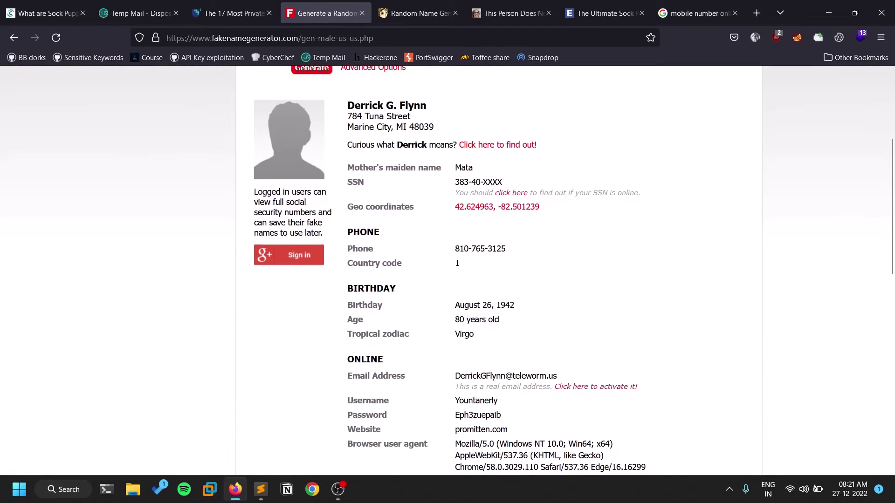
{"action": "scroll", "coordinate": [350, 269], "scroll_direction": "up", "scroll_amount": 5}
{"action": "scroll", "coordinate": [358, 228], "scroll_direction": "down", "scroll_amount": 3}
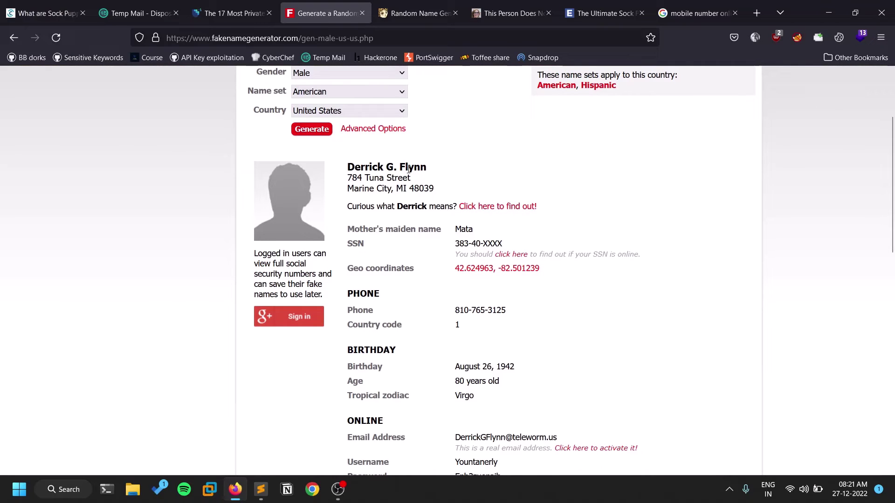
{"action": "scroll", "coordinate": [459, 175], "scroll_direction": "down", "scroll_amount": 2}
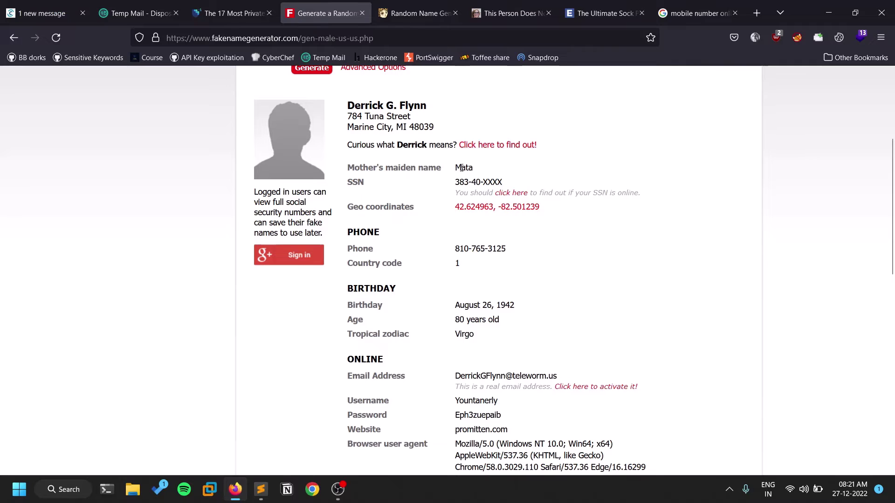
{"action": "scroll", "coordinate": [454, 240], "scroll_direction": "down", "scroll_amount": 2}
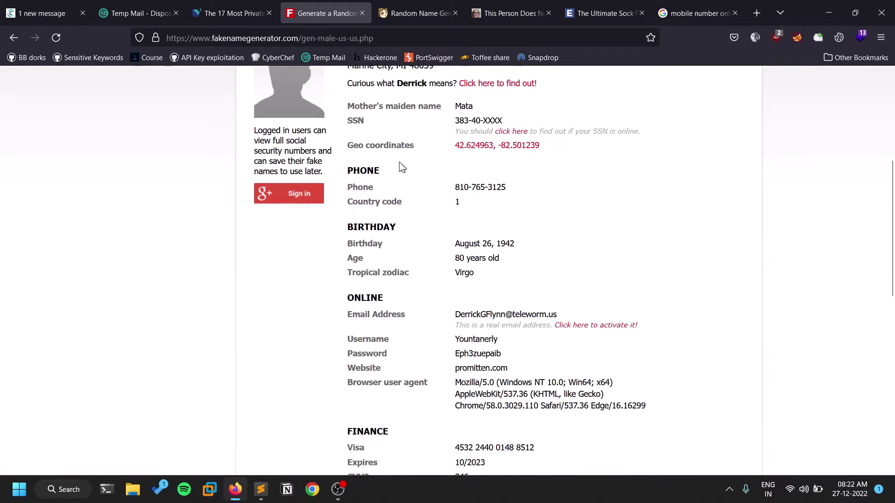
{"action": "scroll", "coordinate": [528, 170], "scroll_direction": "down", "scroll_amount": 3}
{"action": "scroll", "coordinate": [504, 177], "scroll_direction": "up", "scroll_amount": 3}
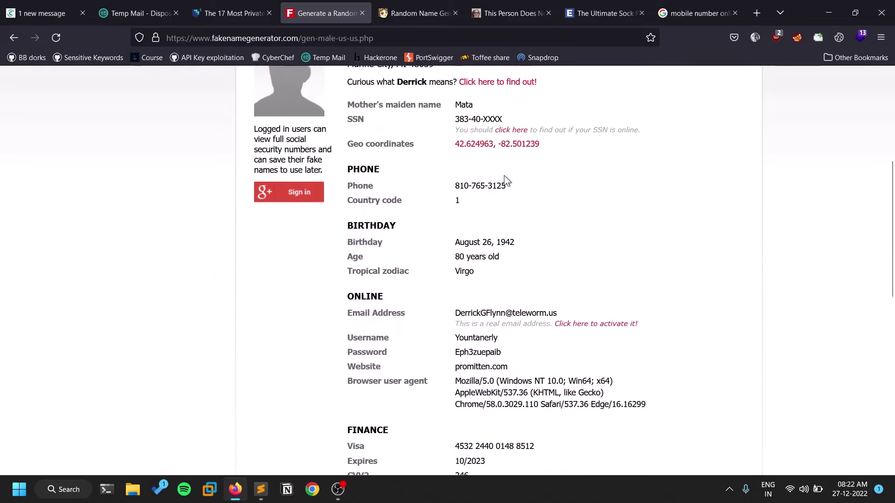
{"action": "scroll", "coordinate": [513, 219], "scroll_direction": "down", "scroll_amount": 2}
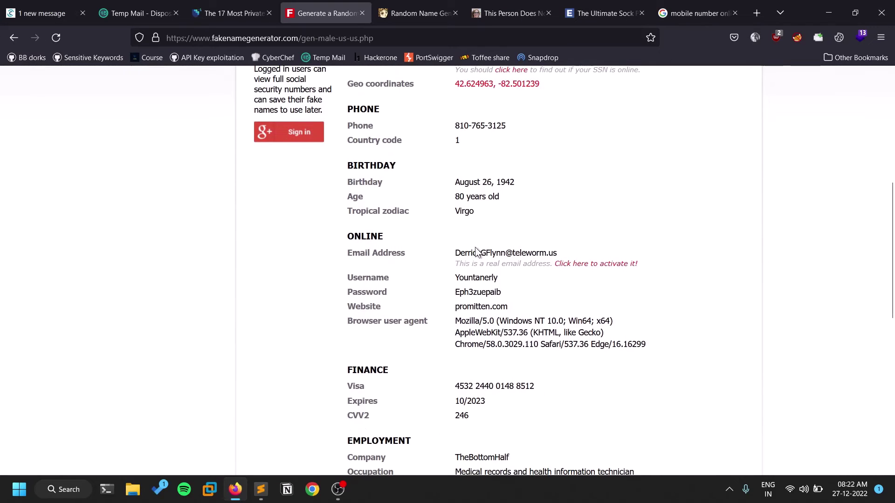
{"action": "double_click", "coordinate": [457, 253]}
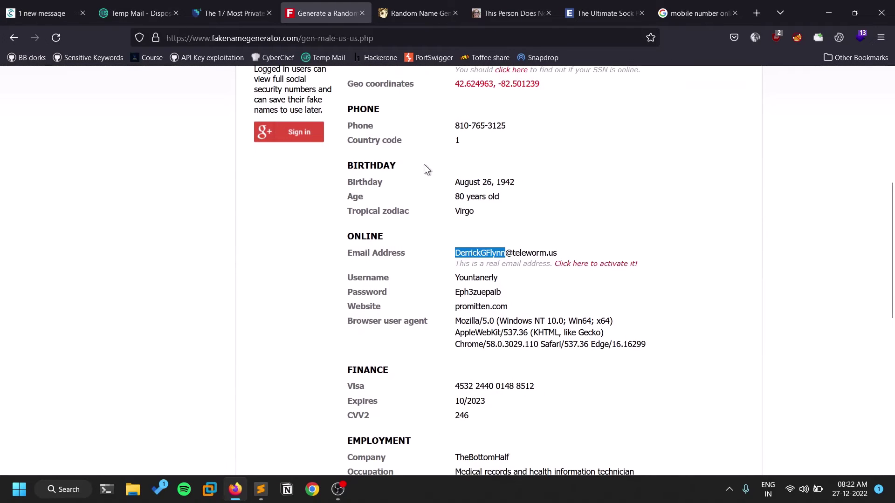
Examine the generated identity's online details, highlighting the full email address, the whole online section and the browser user agent
{"action": "triple_click", "coordinate": [531, 257]}
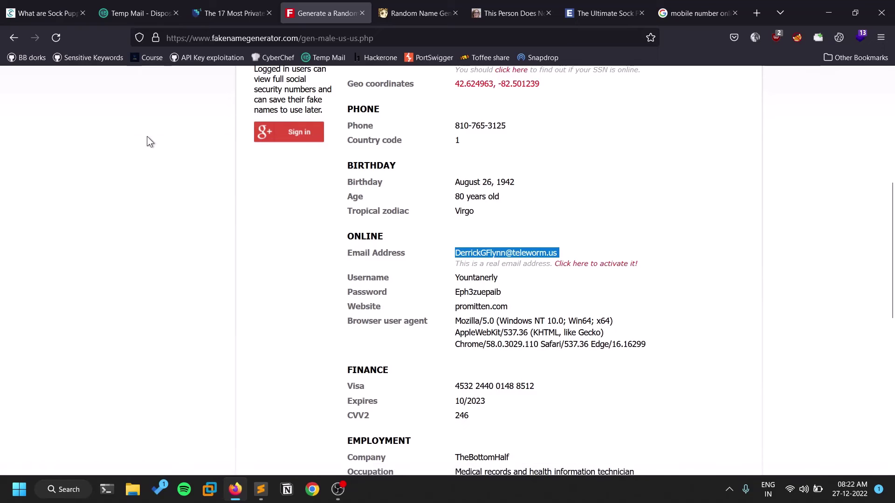
{"action": "scroll", "coordinate": [631, 377], "scroll_direction": "down", "scroll_amount": 2}
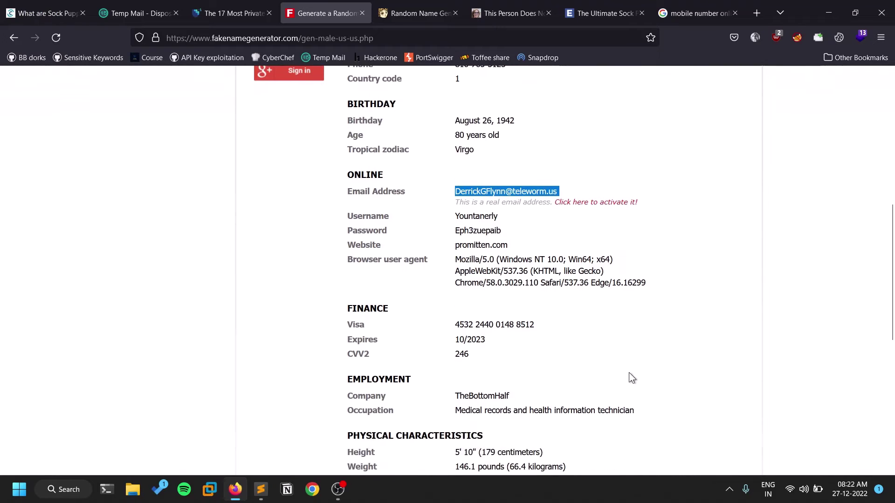
{"action": "scroll", "coordinate": [639, 379], "scroll_direction": "down", "scroll_amount": 2}
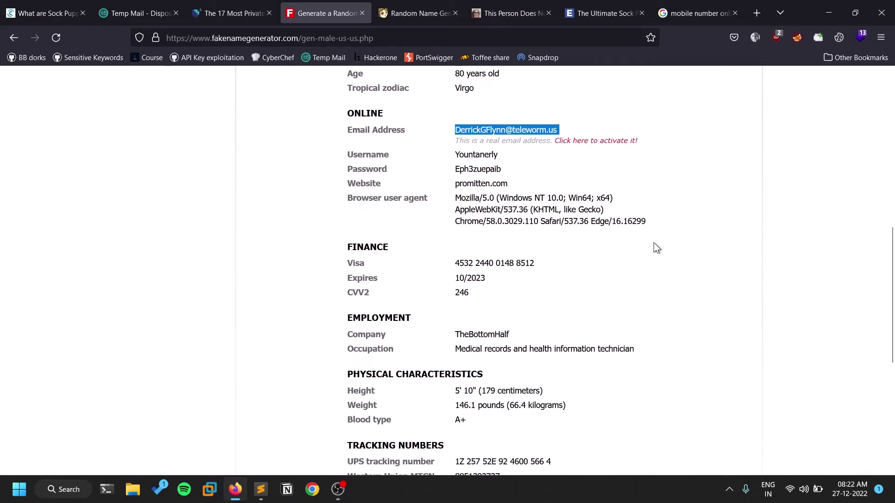
{"action": "left_click", "coordinate": [681, 229]}
{"action": "left_click_drag", "start_coordinate": [681, 228], "coordinate": [418, 151]}
{"action": "left_click", "coordinate": [541, 169]}
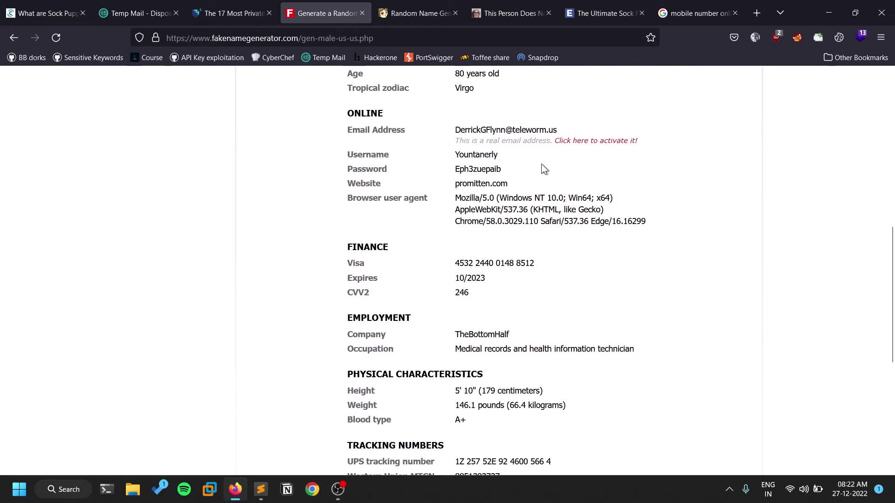
{"action": "left_click_drag", "start_coordinate": [345, 129], "coordinate": [660, 238]}
{"action": "left_click", "coordinate": [667, 224]}
{"action": "left_click_drag", "start_coordinate": [453, 199], "coordinate": [670, 232]}
{"action": "left_click", "coordinate": [649, 223]}
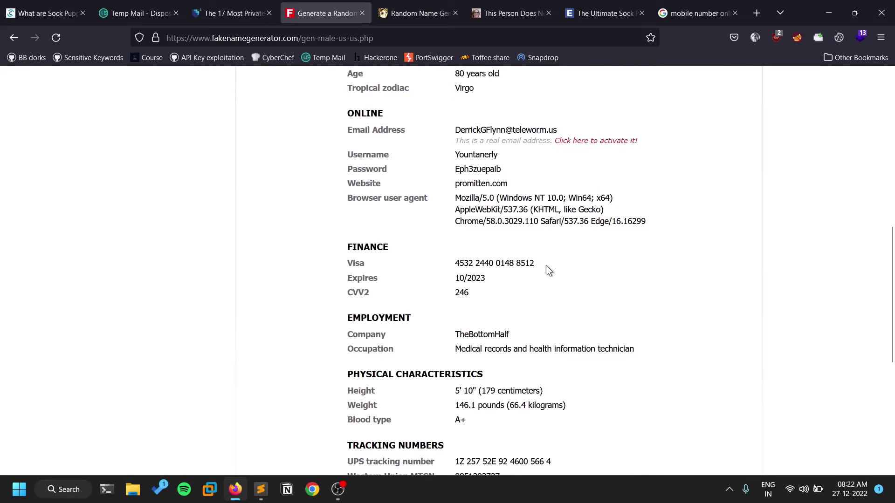
Review the identity's finance, employment, physical and tracking details, highlighting the Visa number and expiry date, and return to the identity's name and address
{"action": "scroll", "coordinate": [506, 268], "scroll_direction": "down", "scroll_amount": 3}
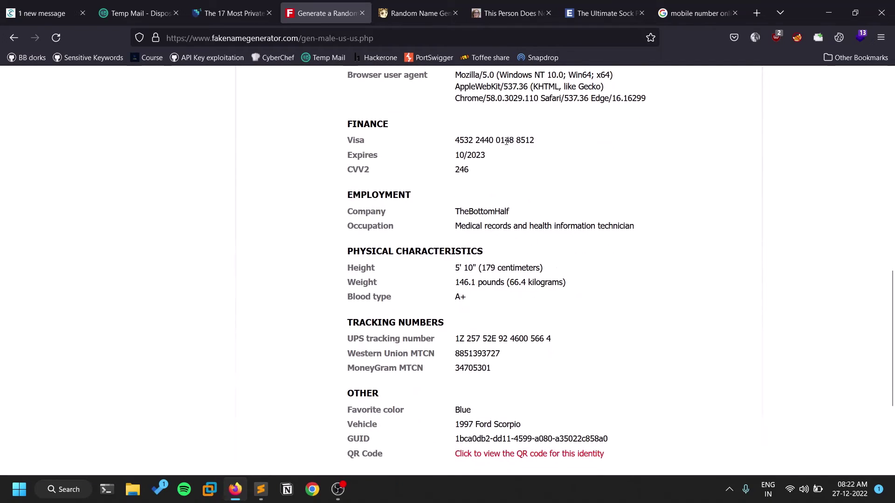
{"action": "triple_click", "coordinate": [509, 140]}
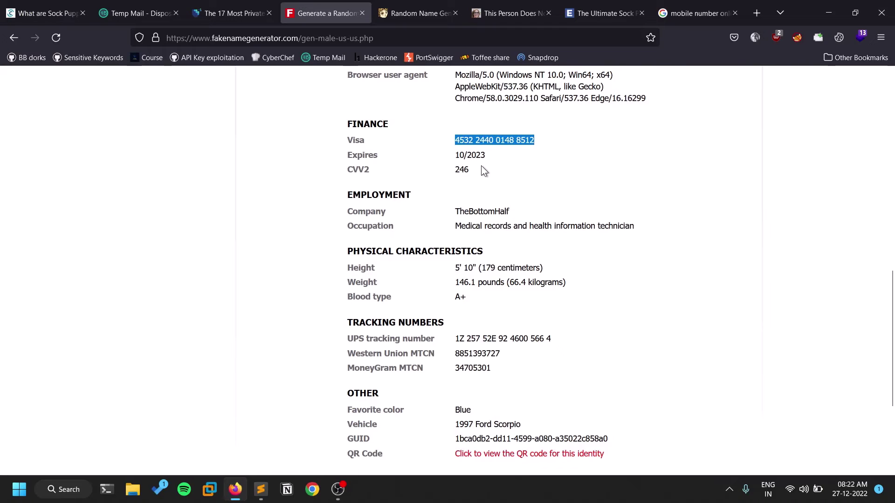
{"action": "triple_click", "coordinate": [475, 155]}
{"action": "left_click", "coordinate": [463, 169]}
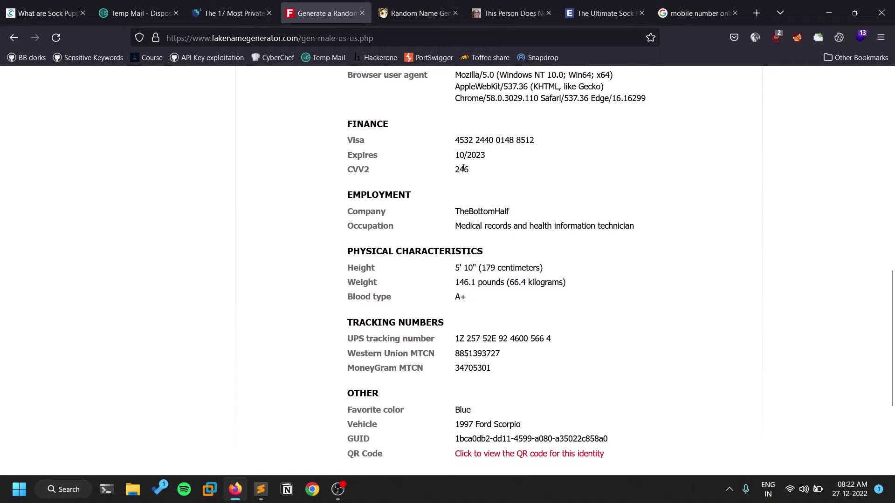
{"action": "scroll", "coordinate": [457, 175], "scroll_direction": "down", "scroll_amount": 3}
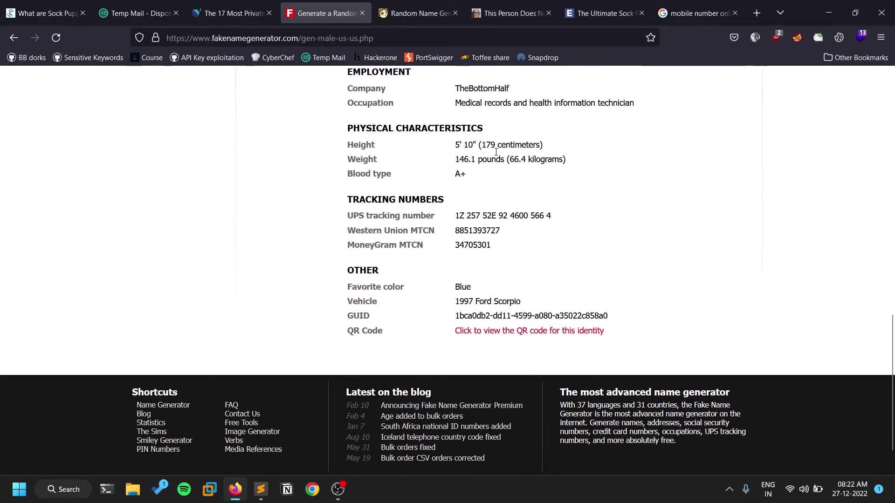
{"action": "scroll", "coordinate": [532, 175], "scroll_direction": "up", "scroll_amount": 1}
{"action": "scroll", "coordinate": [532, 175], "scroll_direction": "up", "scroll_amount": 1}
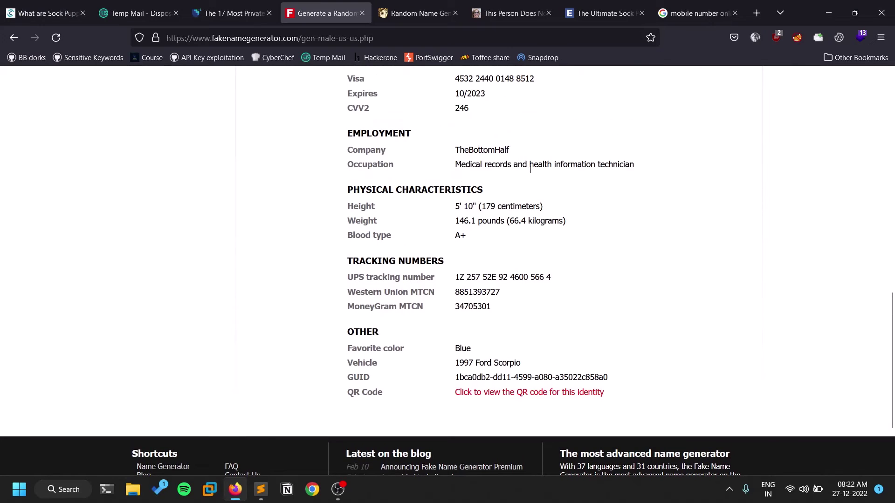
{"action": "scroll", "coordinate": [610, 267], "scroll_direction": "up", "scroll_amount": 15}
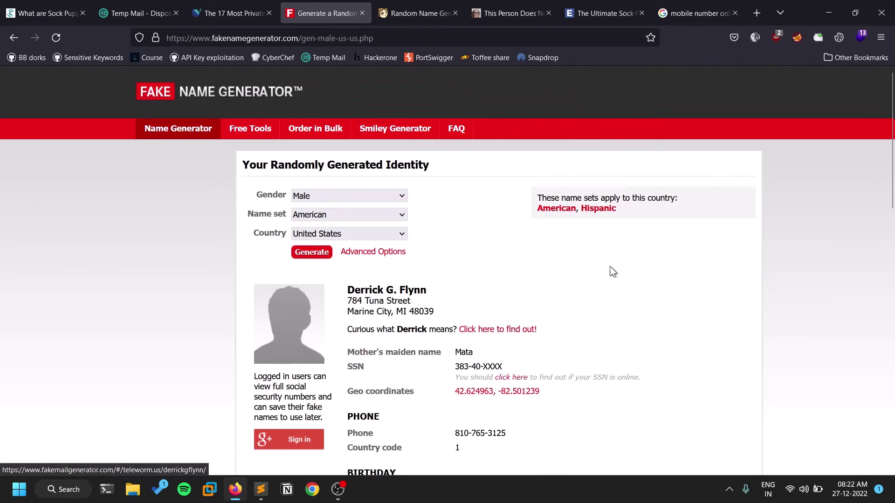
{"action": "scroll", "coordinate": [490, 278], "scroll_direction": "down", "scroll_amount": 1}
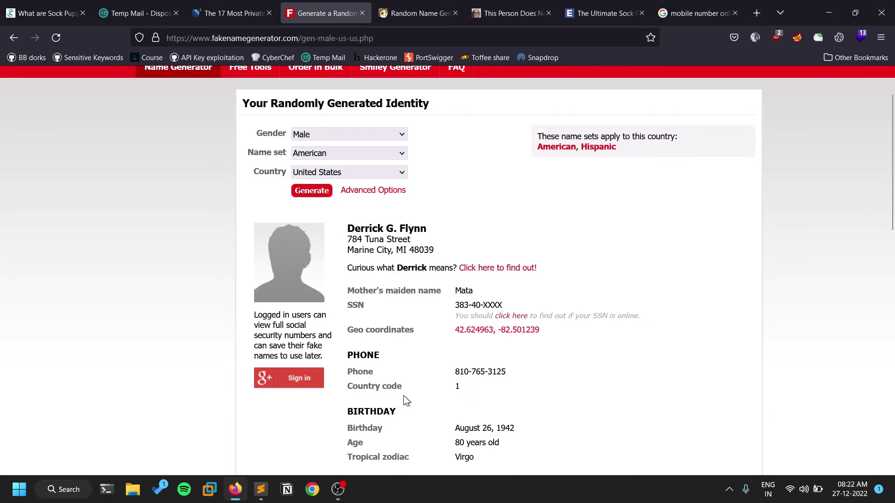
Go to Elf Qrin's Lab Fake ID generator and examine the personal data, highlighting the password and user name values
{"action": "left_click", "coordinate": [399, 15]}
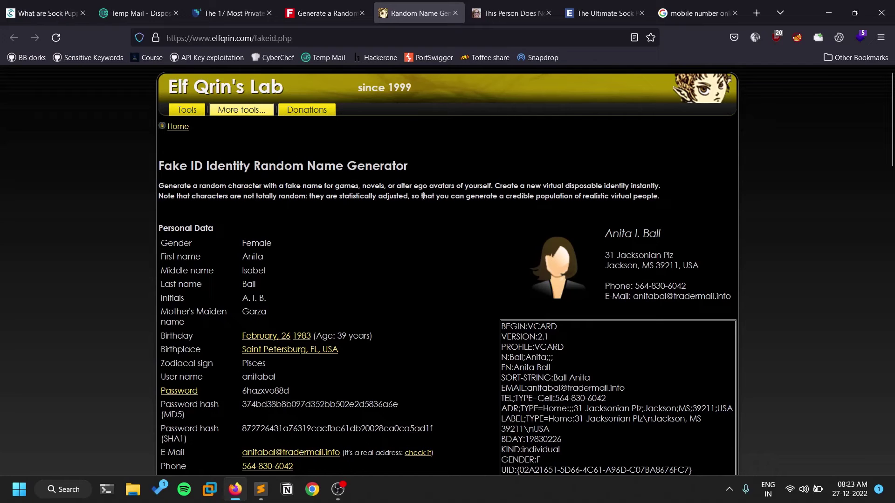
{"action": "scroll", "coordinate": [486, 185], "scroll_direction": "down", "scroll_amount": 5}
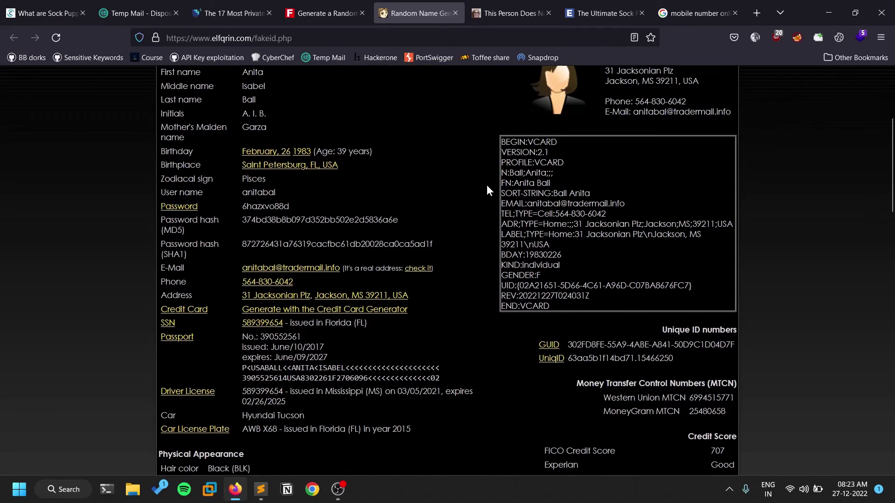
{"action": "scroll", "coordinate": [447, 387], "scroll_direction": "down", "scroll_amount": 2}
{"action": "scroll", "coordinate": [455, 386], "scroll_direction": "up", "scroll_amount": 5}
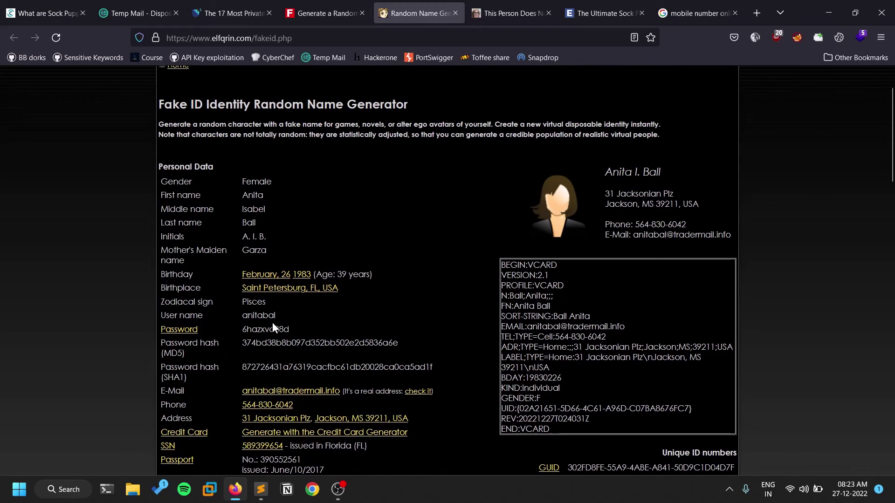
{"action": "double_click", "coordinate": [255, 329]}
{"action": "double_click", "coordinate": [257, 317]}
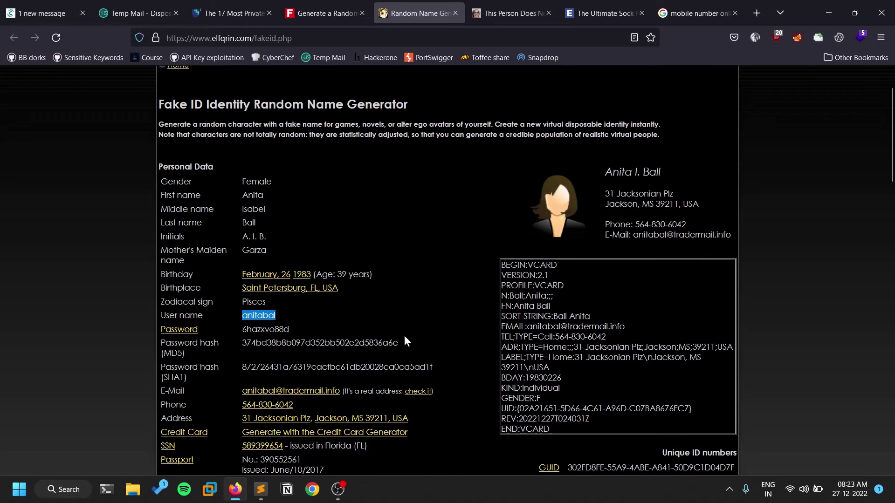
Examine the fake identity's documents, physical appearance, personality and tax ID sections, plus the terms of use and FAQ below them
{"action": "scroll", "coordinate": [448, 413], "scroll_direction": "down", "scroll_amount": 2}
{"action": "scroll", "coordinate": [503, 437], "scroll_direction": "down", "scroll_amount": 6}
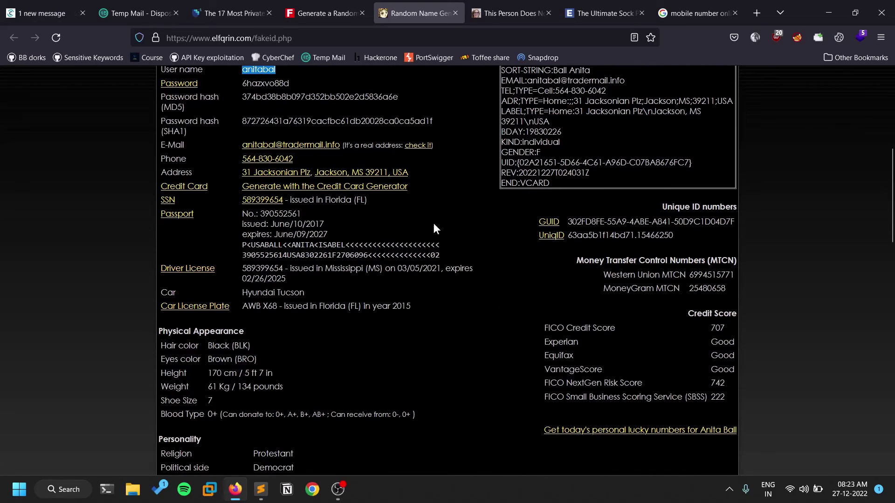
{"action": "scroll", "coordinate": [423, 262], "scroll_direction": "down", "scroll_amount": 8}
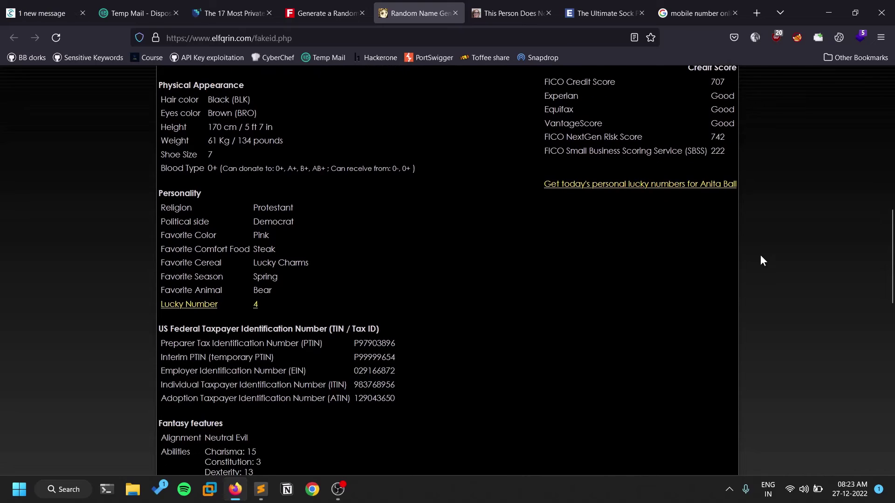
{"action": "scroll", "coordinate": [264, 304], "scroll_direction": "down", "scroll_amount": 2}
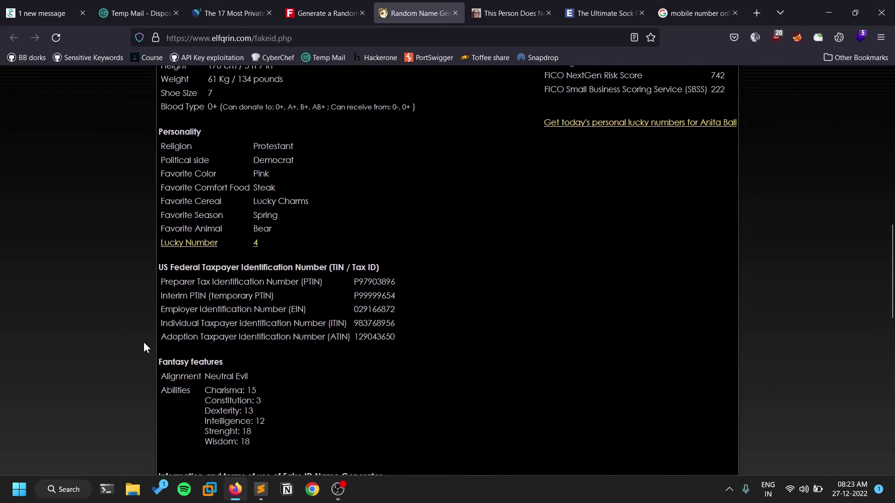
{"action": "scroll", "coordinate": [512, 298], "scroll_direction": "up", "scroll_amount": 6}
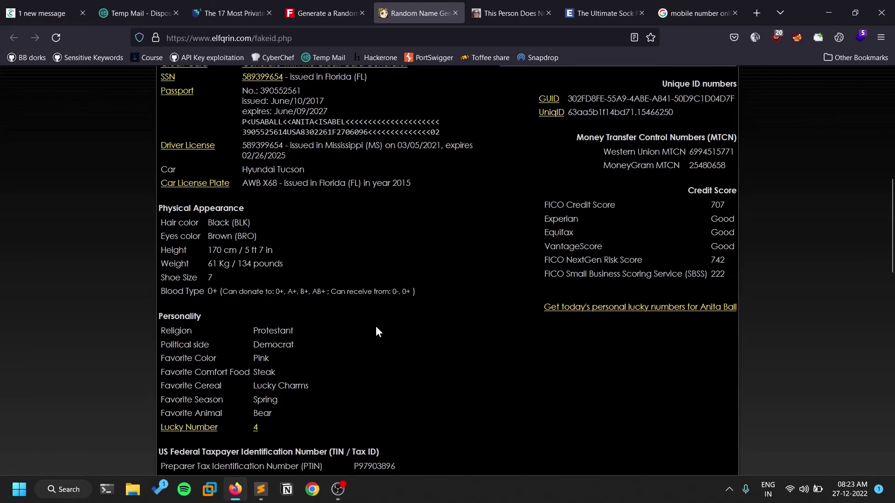
{"action": "scroll", "coordinate": [375, 326], "scroll_direction": "down", "scroll_amount": 12}
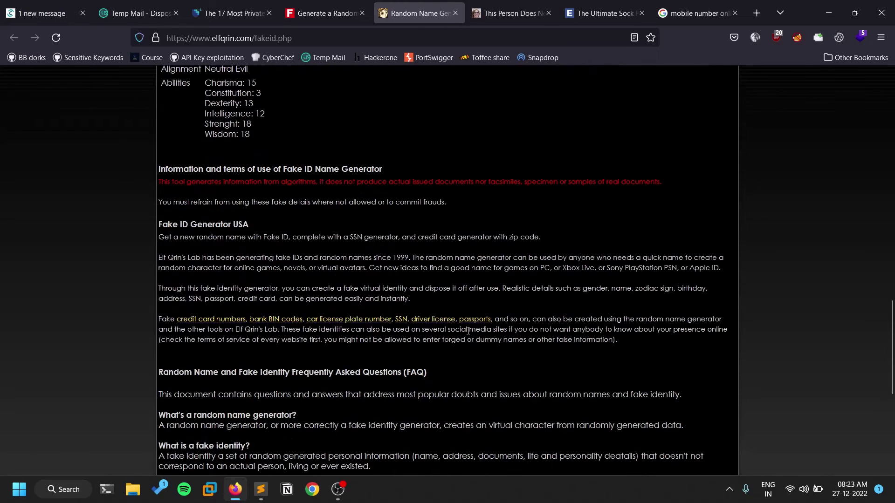
{"action": "scroll", "coordinate": [467, 330], "scroll_direction": "down", "scroll_amount": 7}
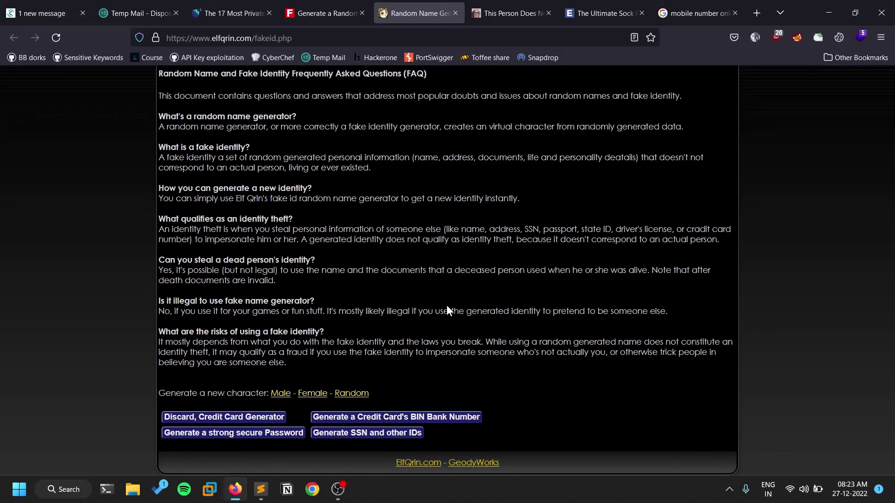
Go to thispersondoesnotexist.com and reload the page repeatedly to generate a series of AI-made faces
{"action": "left_click", "coordinate": [487, 11]}
{"action": "left_click", "coordinate": [57, 39]}
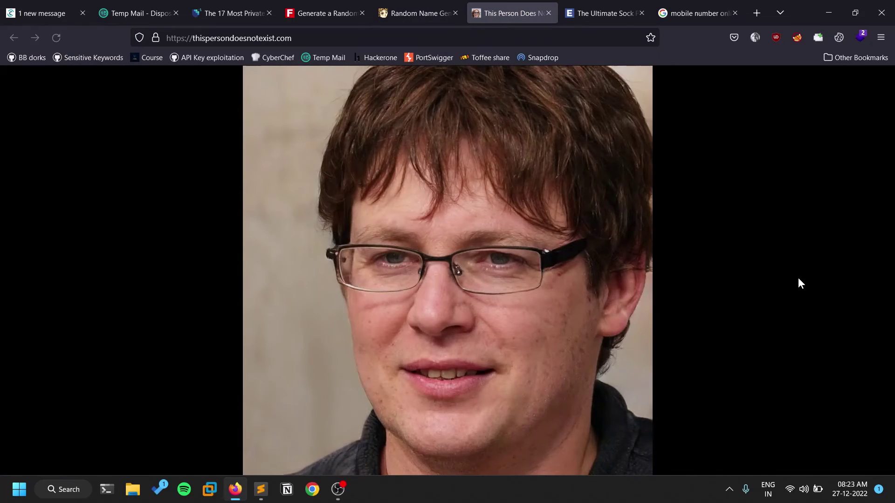
{"action": "left_click", "coordinate": [63, 41]}
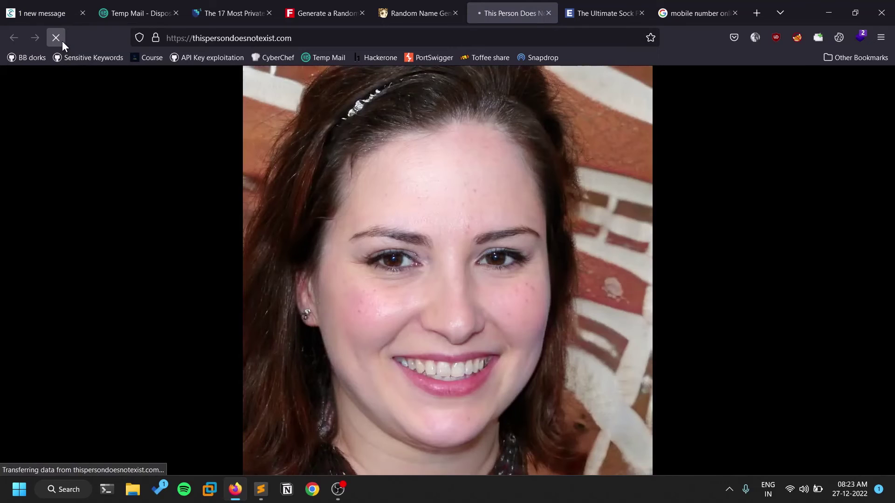
{"action": "left_click", "coordinate": [63, 41]}
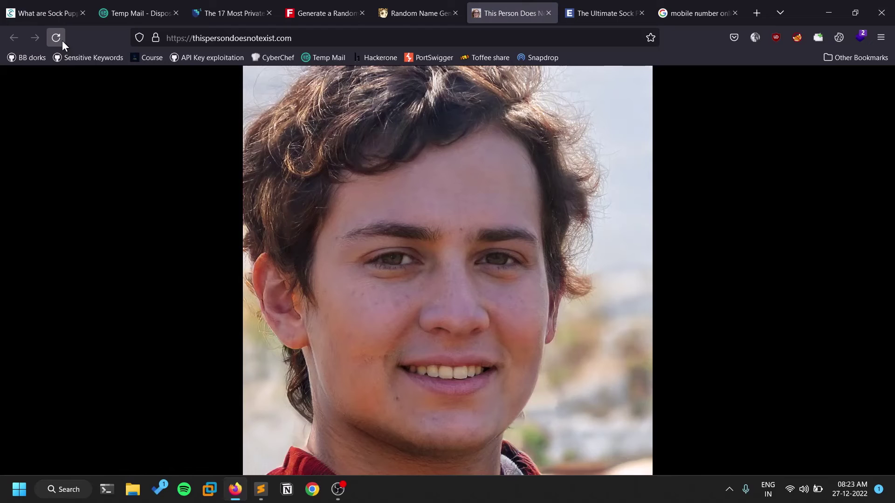
{"action": "left_click", "coordinate": [56, 38]}
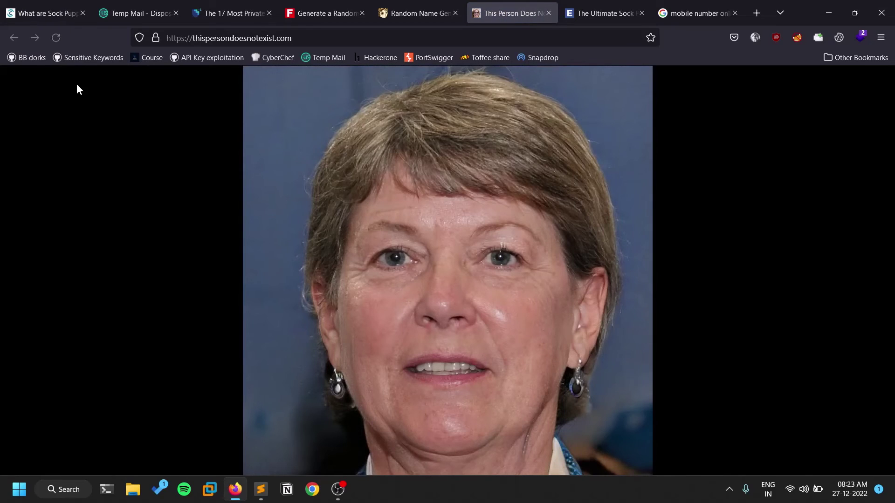
{"action": "left_click", "coordinate": [57, 39]}
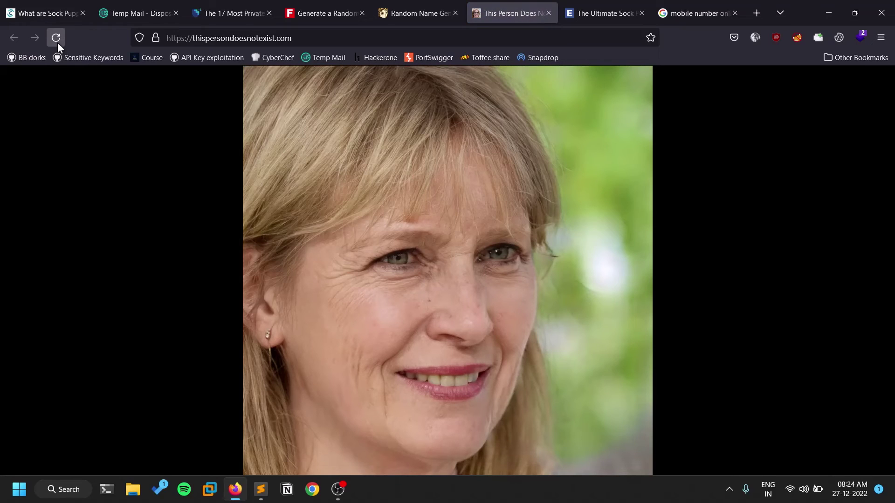
{"action": "left_click", "coordinate": [57, 42]}
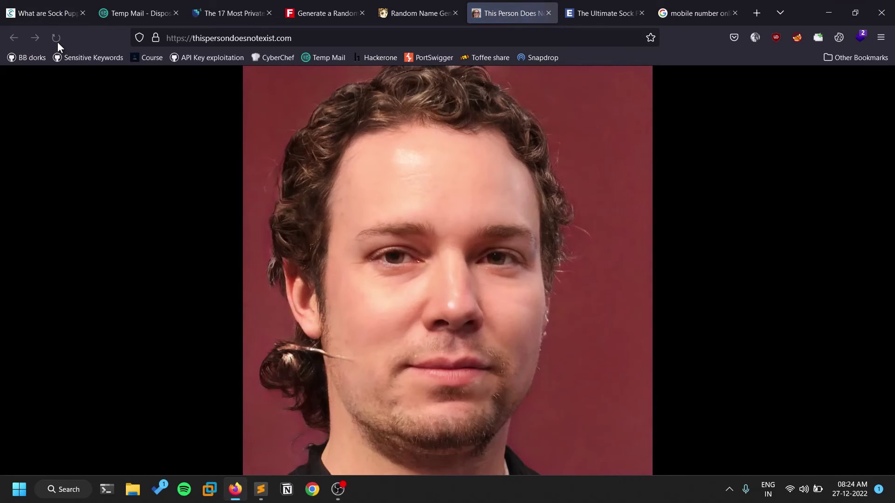
{"action": "left_click", "coordinate": [58, 41]}
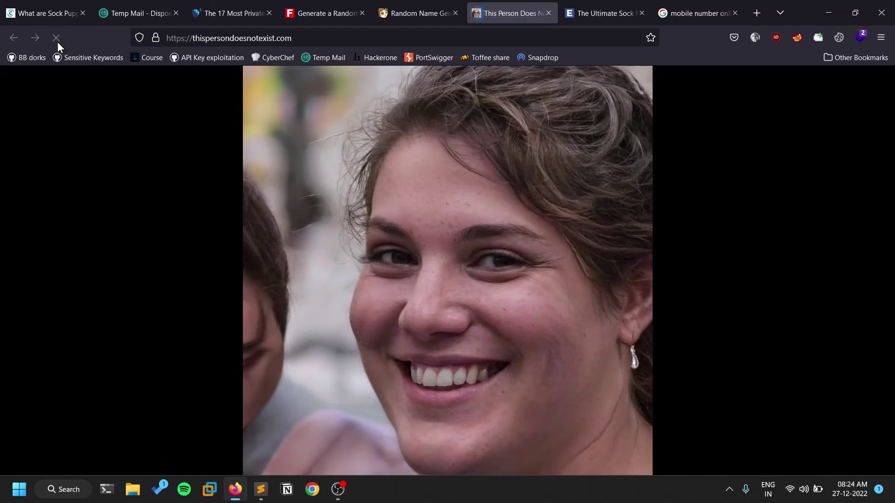
{"action": "left_click", "coordinate": [55, 38]}
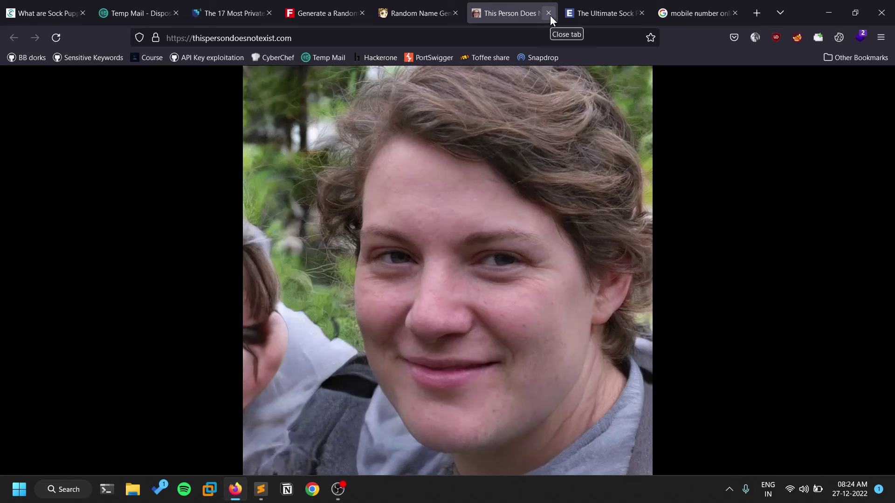
Return to the Cybervie sock puppets article and read its email, face, burner phone, non-person account and Tips sections
{"action": "left_click", "coordinate": [34, 8]}
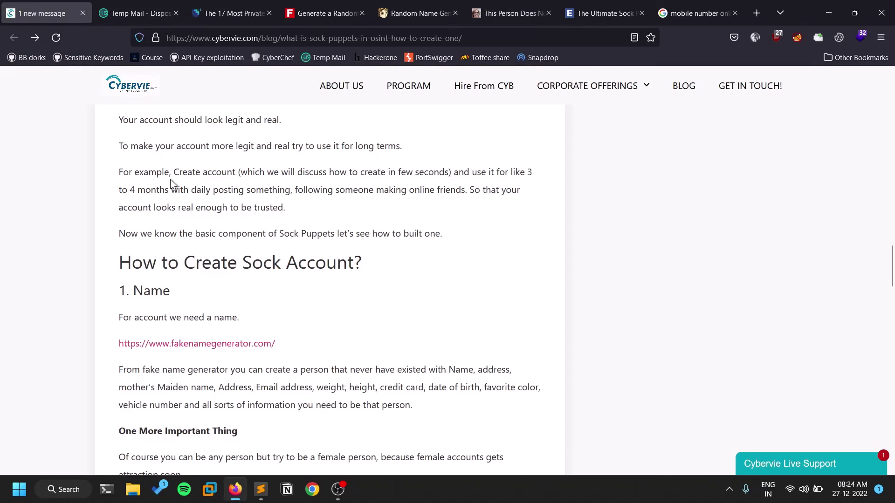
{"action": "scroll", "coordinate": [337, 293], "scroll_direction": "down", "scroll_amount": 6}
{"action": "scroll", "coordinate": [336, 298], "scroll_direction": "down", "scroll_amount": 5}
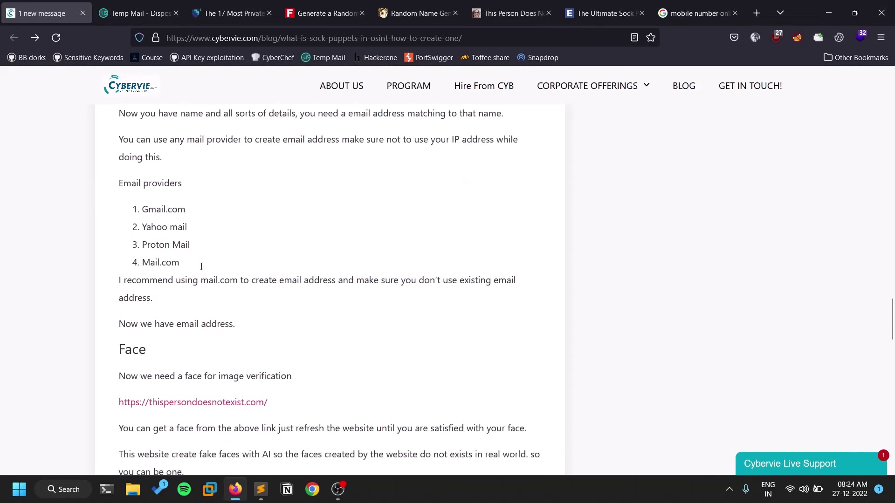
{"action": "scroll", "coordinate": [140, 225], "scroll_direction": "down", "scroll_amount": 5}
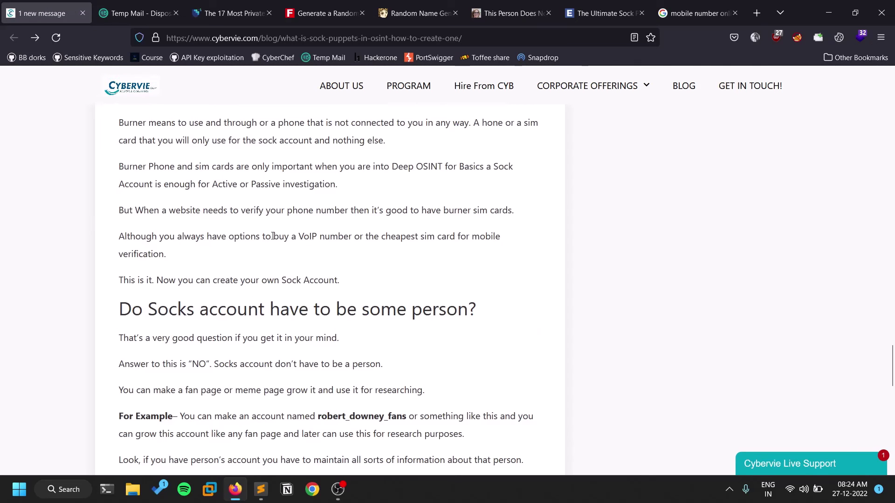
{"action": "scroll", "coordinate": [273, 236], "scroll_direction": "down", "scroll_amount": 1}
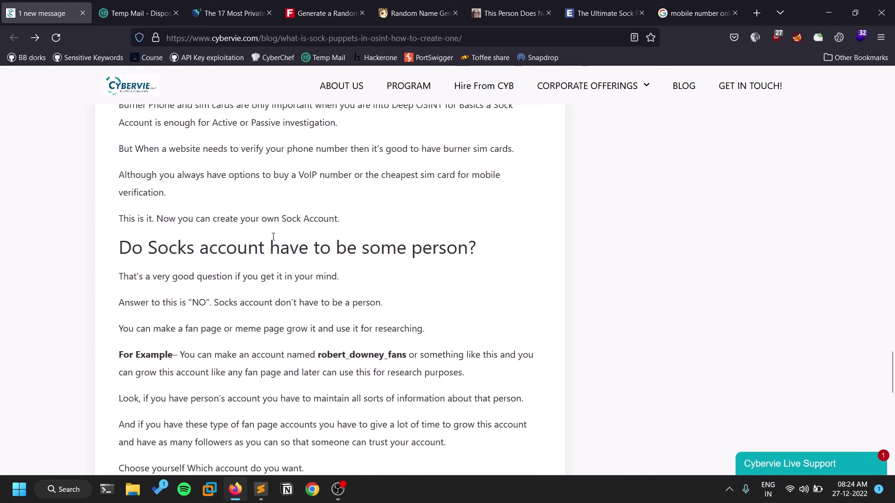
{"action": "scroll", "coordinate": [283, 267], "scroll_direction": "down", "scroll_amount": 1}
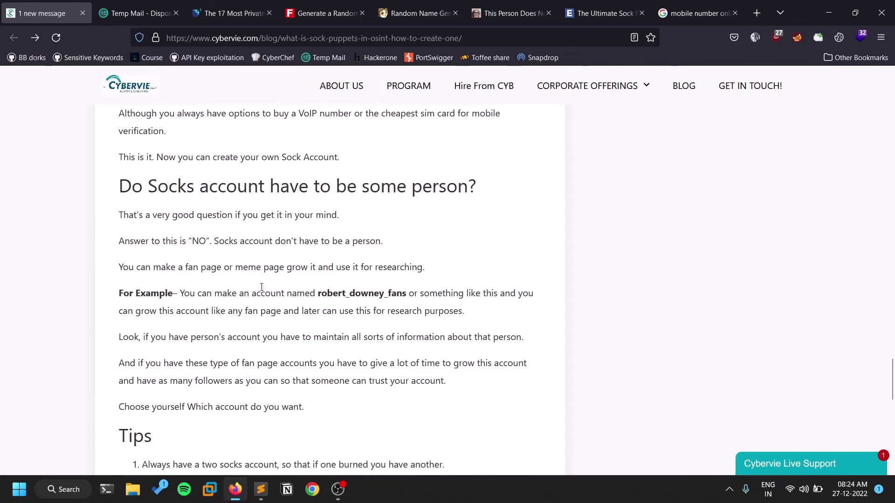
{"action": "scroll", "coordinate": [265, 286], "scroll_direction": "down", "scroll_amount": 2}
{"action": "scroll", "coordinate": [260, 286], "scroll_direction": "down", "scroll_amount": 1}
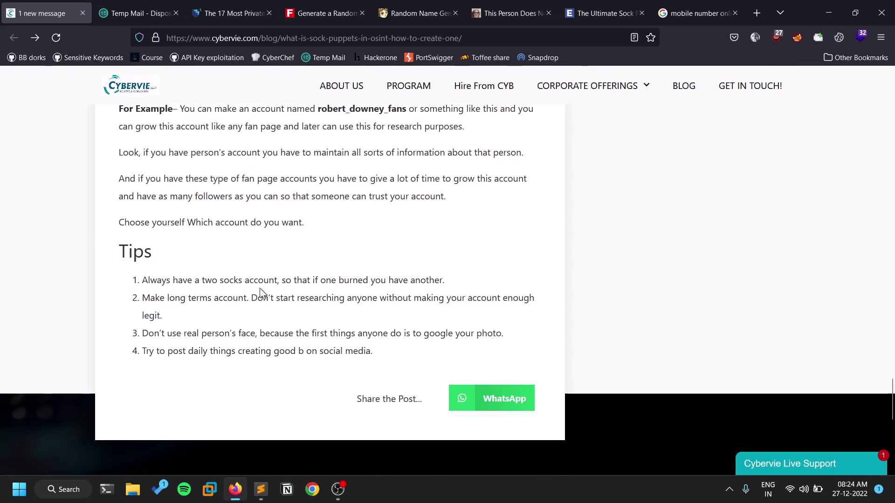